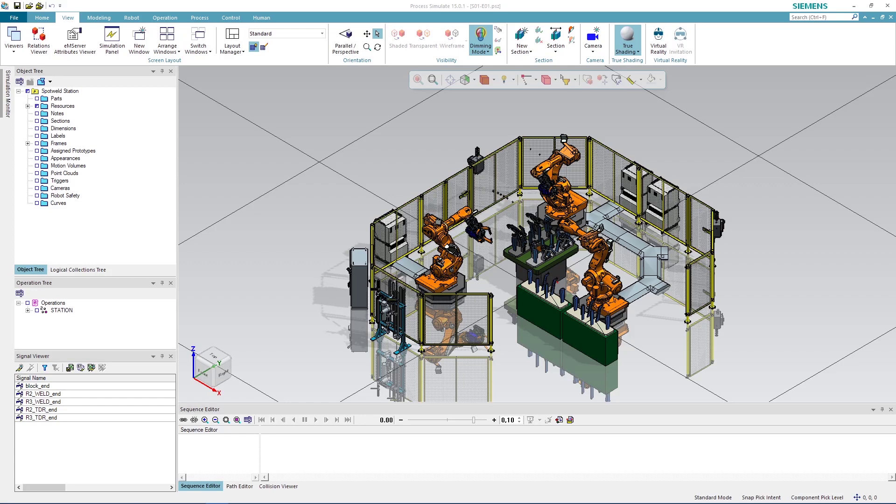
Hide STATION010 robots R001, R002 and R003, then pick the right fixture table's clamp
{"action": "left_click", "coordinate": [27, 105]}
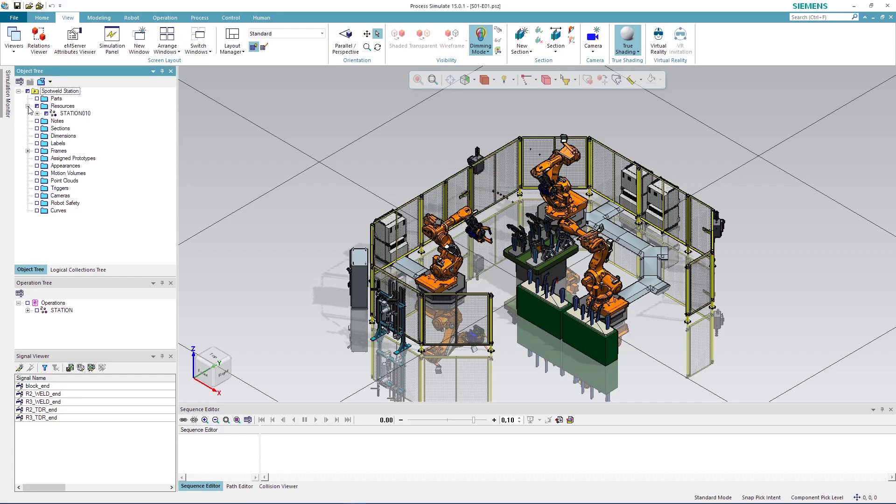
{"action": "left_click", "coordinate": [37, 113]}
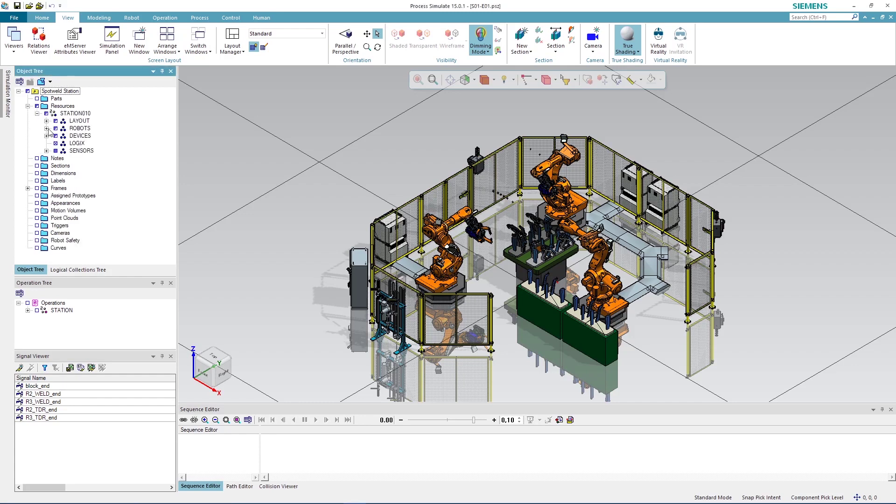
{"action": "left_click", "coordinate": [46, 129]}
{"action": "left_click", "coordinate": [64, 136]}
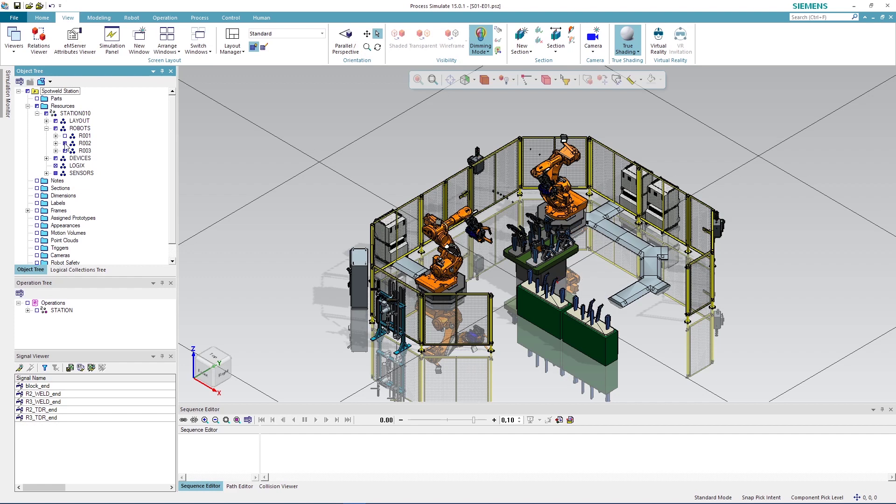
{"action": "left_click", "coordinate": [65, 150]}
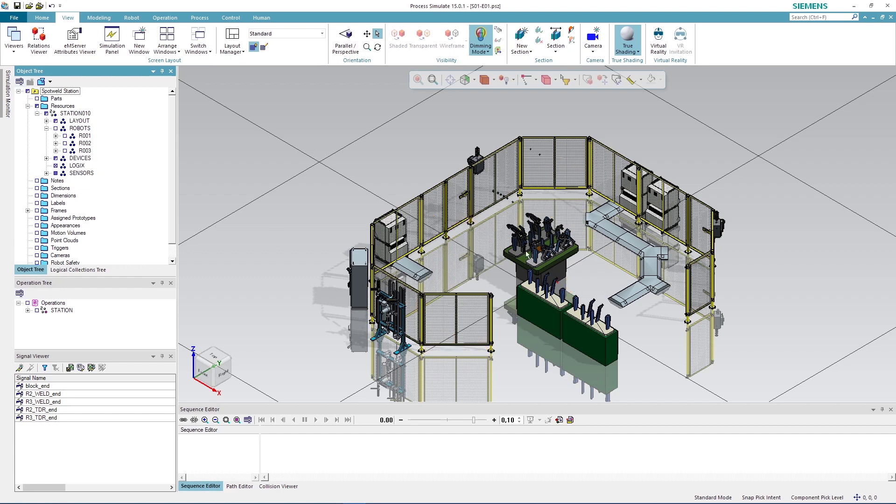
{"action": "scroll", "coordinate": [526, 254], "scroll_direction": "up", "scroll_amount": 5}
{"action": "left_click", "coordinate": [599, 266]}
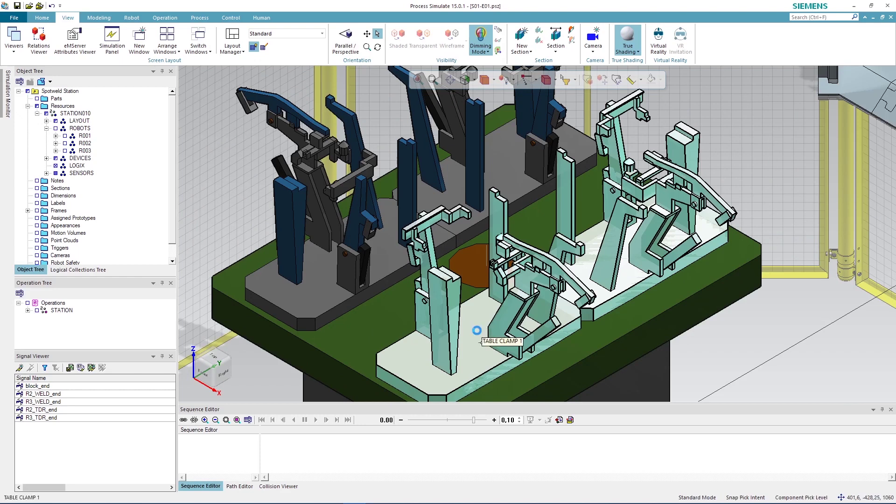
Make TABLE CLAMP 1 the modeling scope, accepting the unsupported geometry warning
{"action": "left_click", "coordinate": [478, 331]}
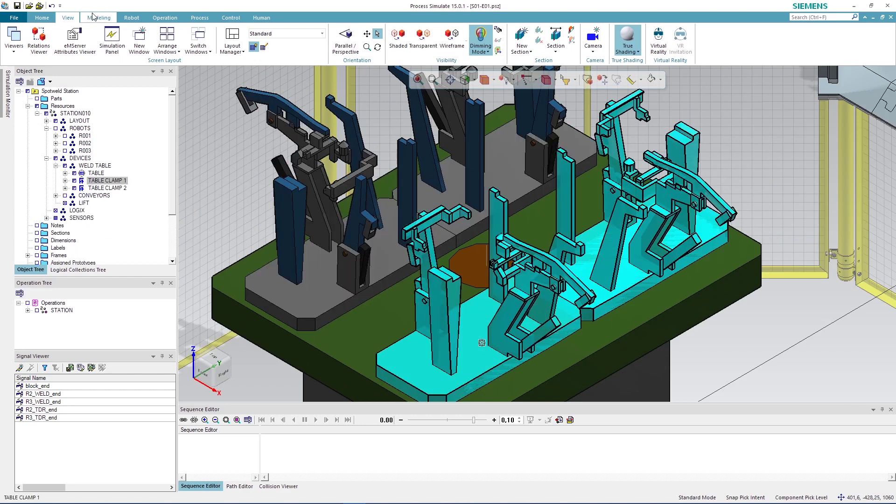
{"action": "left_click", "coordinate": [97, 17]}
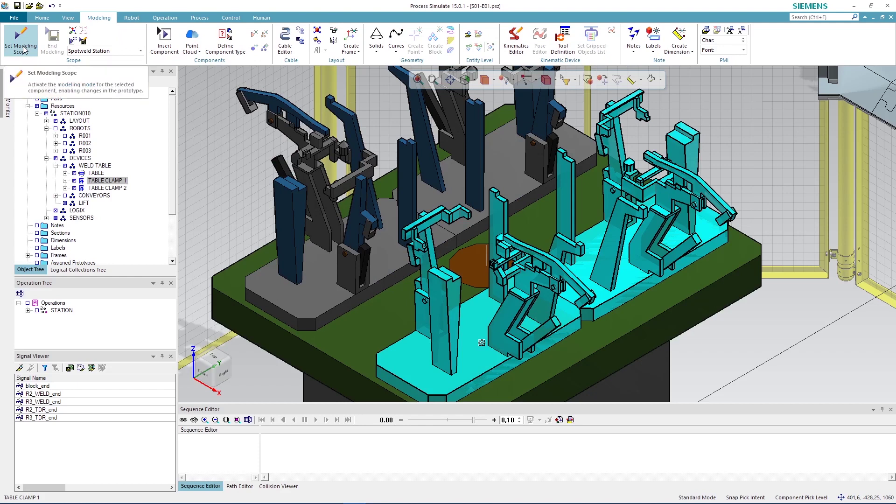
{"action": "left_click", "coordinate": [23, 49]}
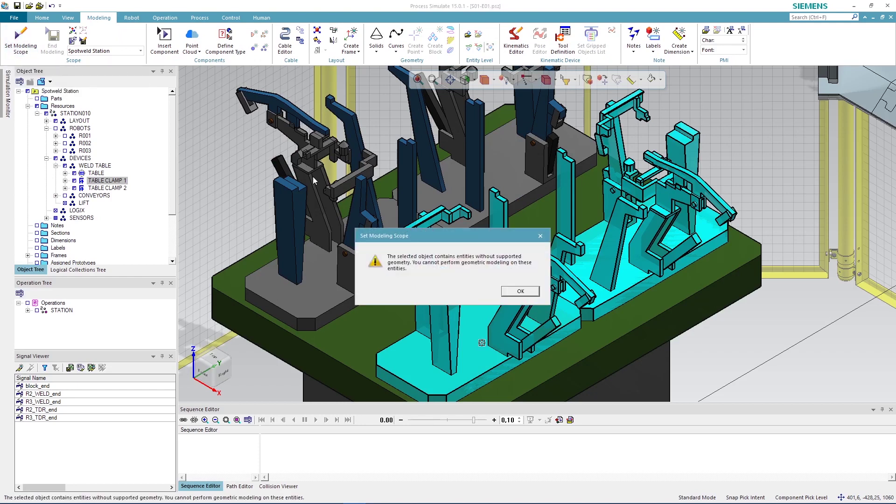
{"action": "left_click", "coordinate": [520, 291]}
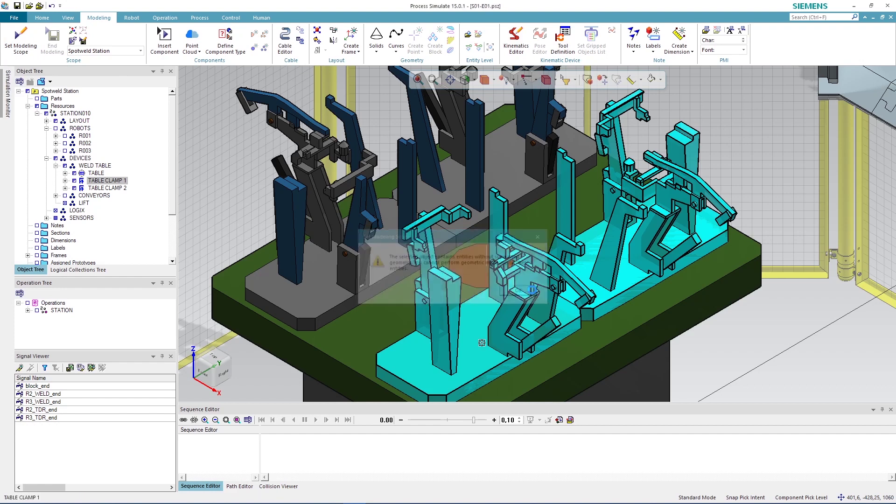
In the Kinematics Editor, create a link named BASE from the clamp's two base plates
{"action": "left_click", "coordinate": [516, 44]}
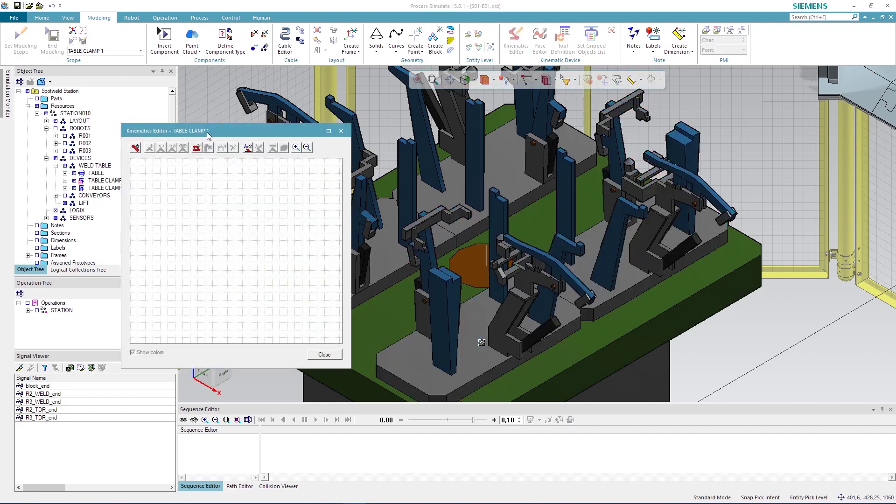
{"action": "left_click_drag", "start_coordinate": [206, 131], "coordinate": [170, 113]}
{"action": "left_click", "coordinate": [99, 131]}
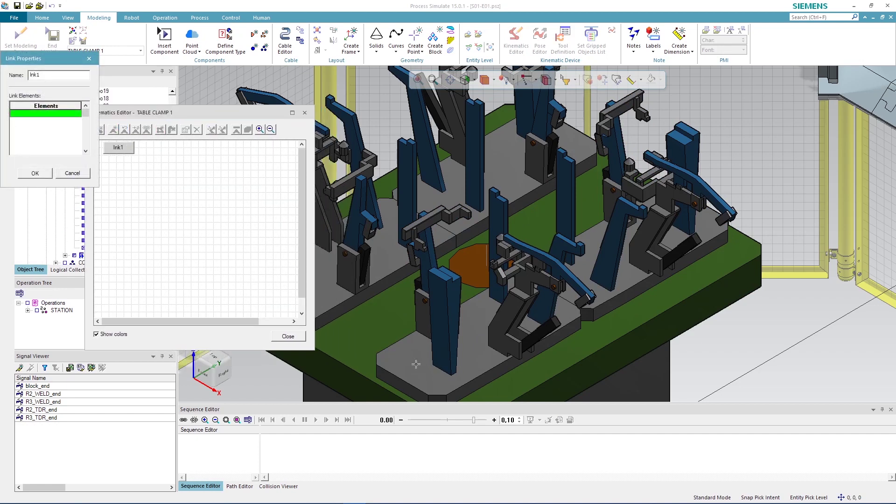
{"action": "left_click", "coordinate": [427, 376]}
{"action": "left_click", "coordinate": [639, 249]}
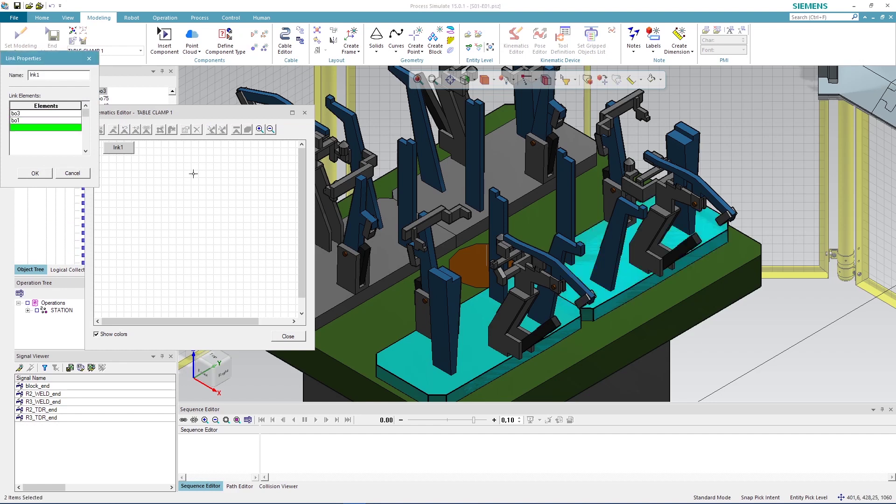
{"action": "double_click", "coordinate": [62, 78]}
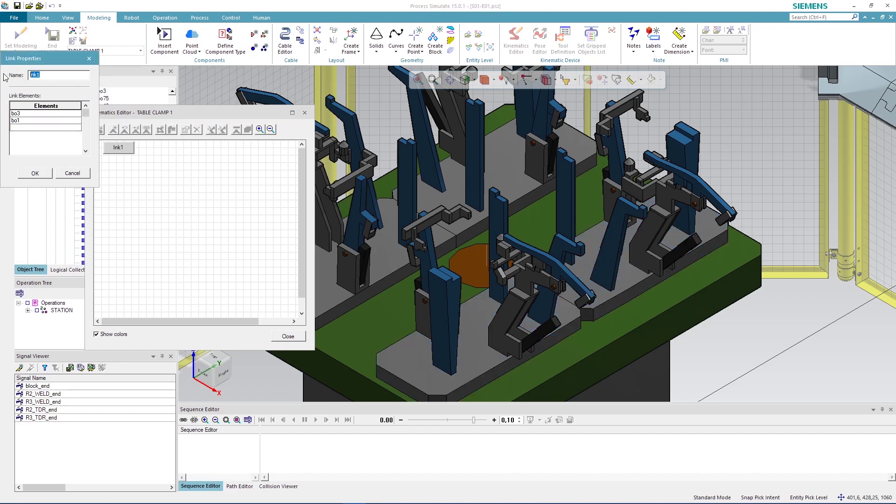
{"action": "type", "text": "BASE"}
{"action": "left_click", "coordinate": [35, 173]}
{"action": "left_click", "coordinate": [35, 174]}
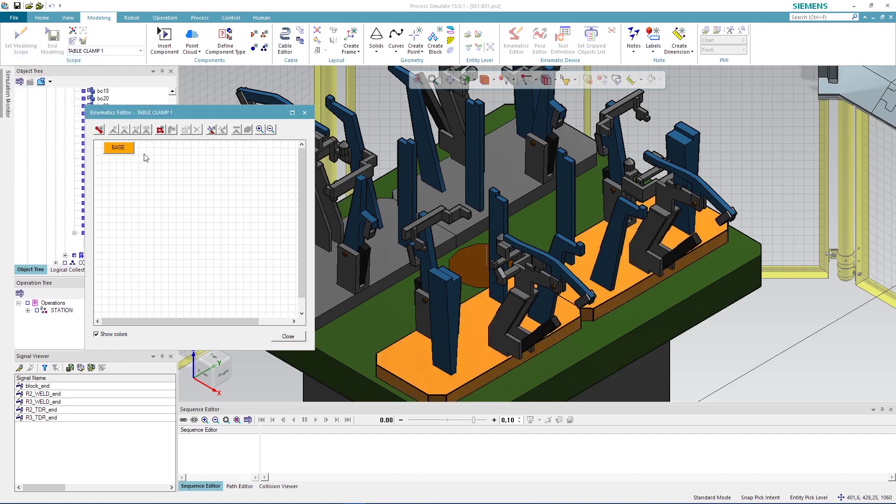
Create the CLAMP FRONT link from both front clamp arms and the clamp block
{"action": "left_click", "coordinate": [98, 131]}
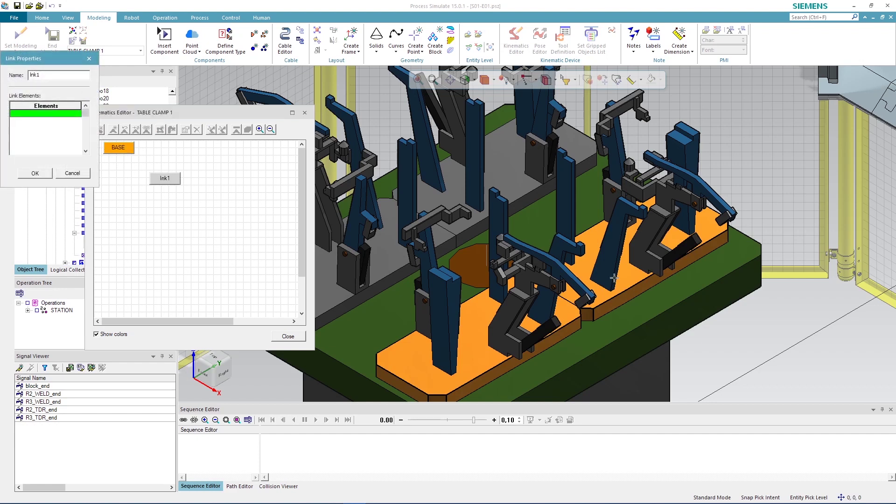
{"action": "scroll", "coordinate": [612, 277], "scroll_direction": "up", "scroll_amount": 3}
{"action": "left_click", "coordinate": [586, 145]}
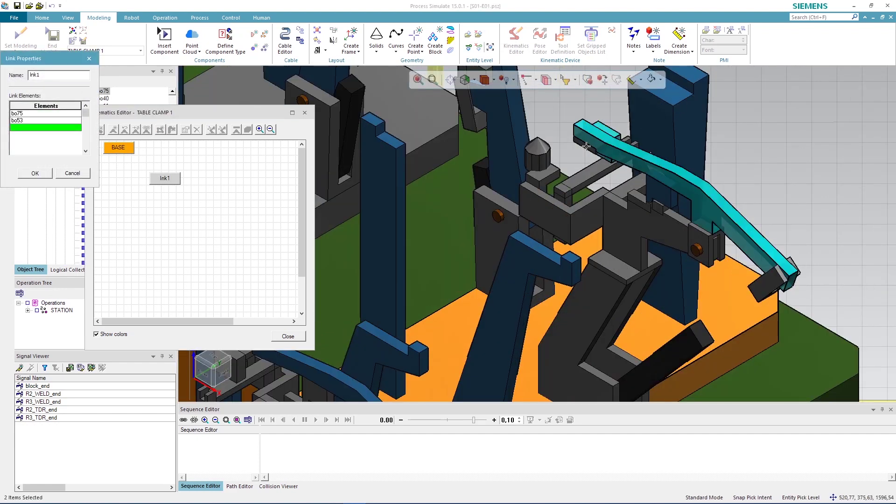
{"action": "left_click", "coordinate": [587, 145]}
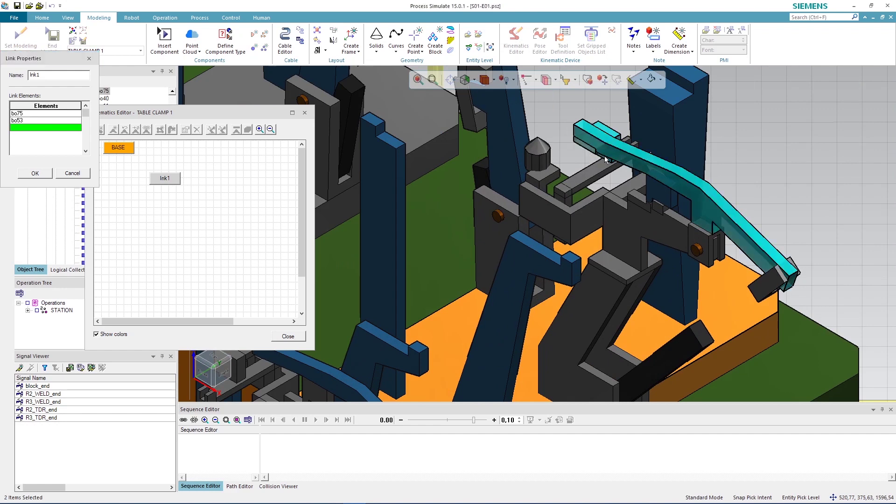
{"action": "left_click", "coordinate": [772, 278]}
{"action": "scroll", "coordinate": [742, 252], "scroll_direction": "down", "scroll_amount": 5}
{"action": "scroll", "coordinate": [563, 187], "scroll_direction": "up", "scroll_amount": 3}
{"action": "scroll", "coordinate": [564, 188], "scroll_direction": "up", "scroll_amount": 3}
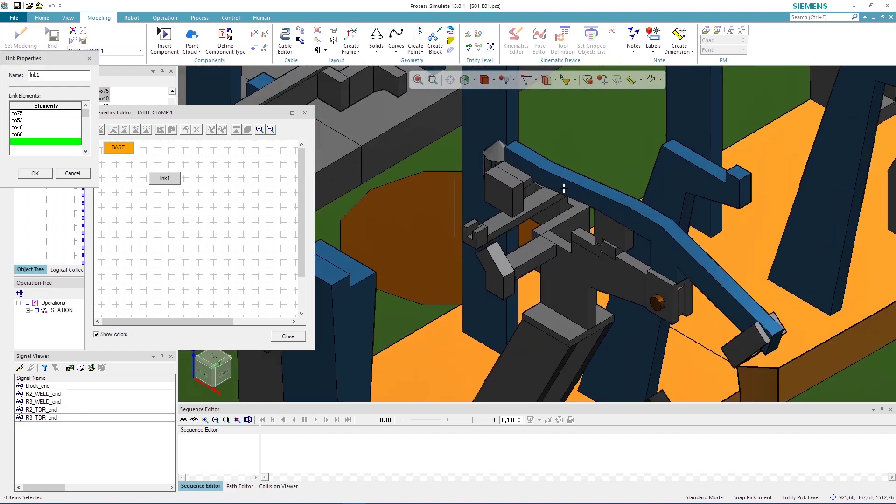
{"action": "scroll", "coordinate": [563, 188], "scroll_direction": "up", "scroll_amount": 2}
{"action": "left_click", "coordinate": [564, 188]}
{"action": "left_click", "coordinate": [493, 184]}
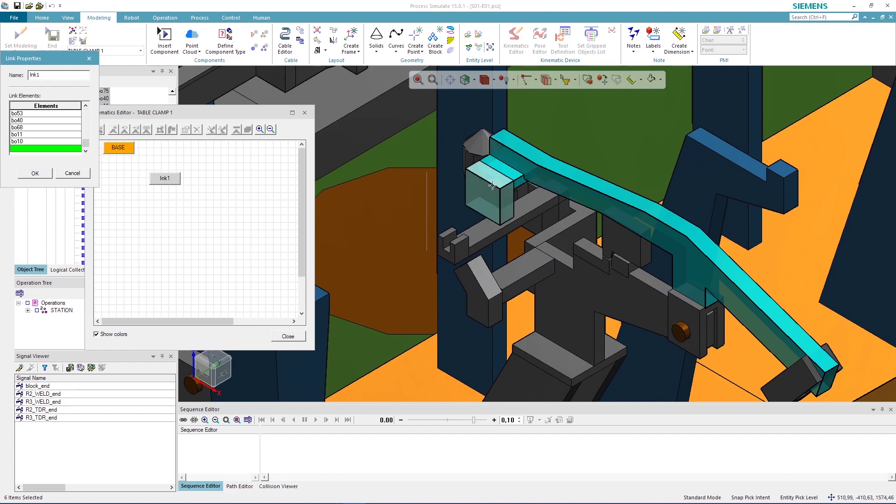
{"action": "left_click", "coordinate": [798, 364]}
{"action": "scroll", "coordinate": [776, 271], "scroll_direction": "down", "scroll_amount": 3}
{"action": "scroll", "coordinate": [617, 278], "scroll_direction": "up", "scroll_amount": 2}
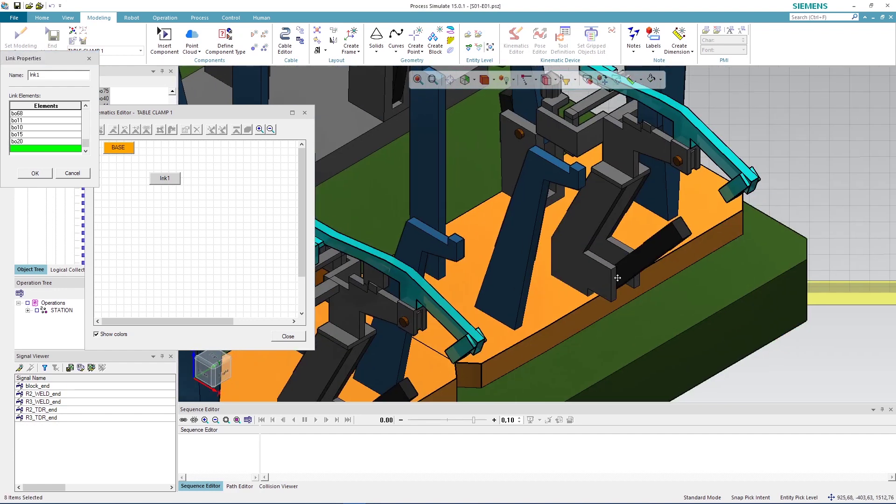
{"action": "scroll", "coordinate": [618, 278], "scroll_direction": "down", "scroll_amount": 3}
{"action": "left_click", "coordinate": [2, 72]}
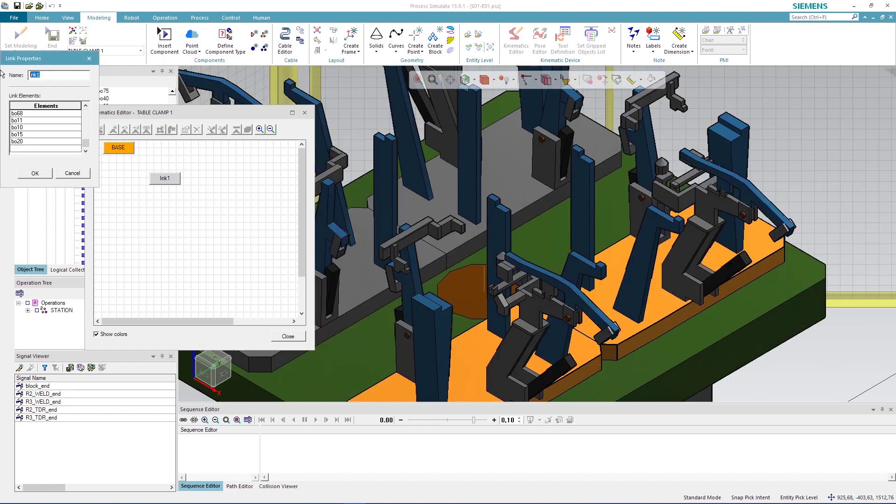
{"action": "type", "text": "CLAMP FRONT"}
{"action": "left_click", "coordinate": [41, 177]}
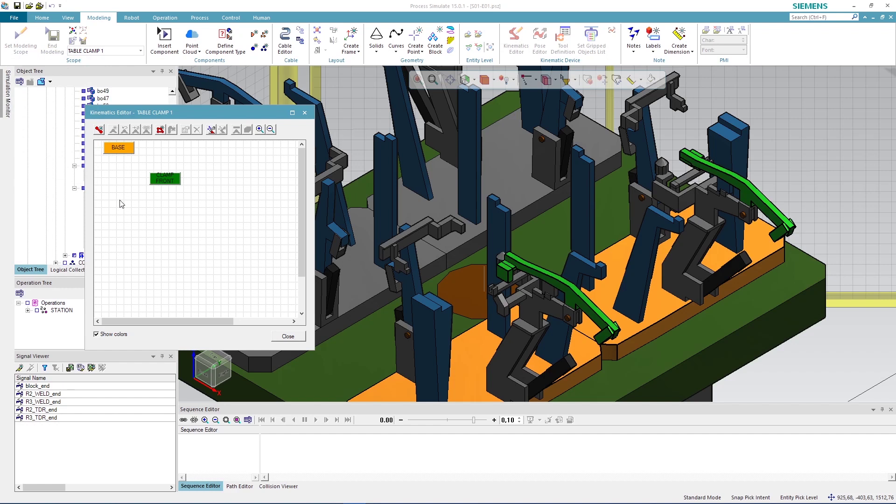
Start a third link holding the rear clamp column, bar and other rear clamp parts
{"action": "left_click", "coordinate": [99, 130]}
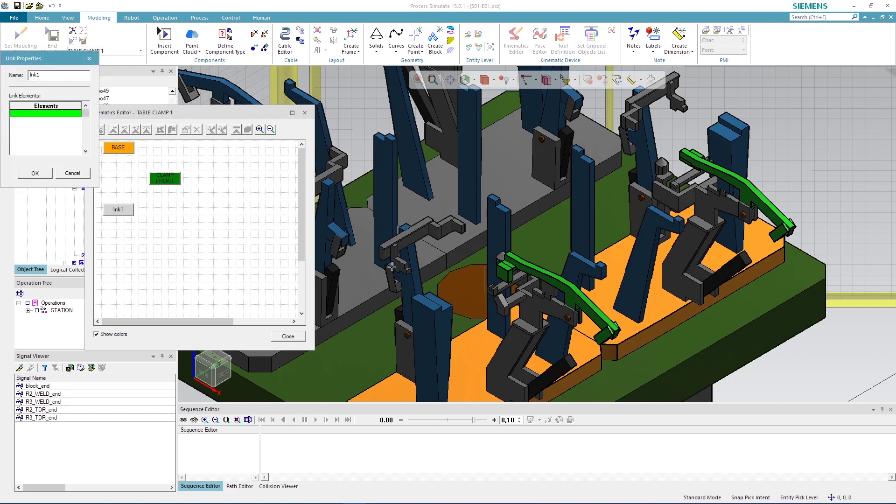
{"action": "scroll", "coordinate": [392, 266], "scroll_direction": "up", "scroll_amount": 5}
{"action": "left_click", "coordinate": [426, 185]}
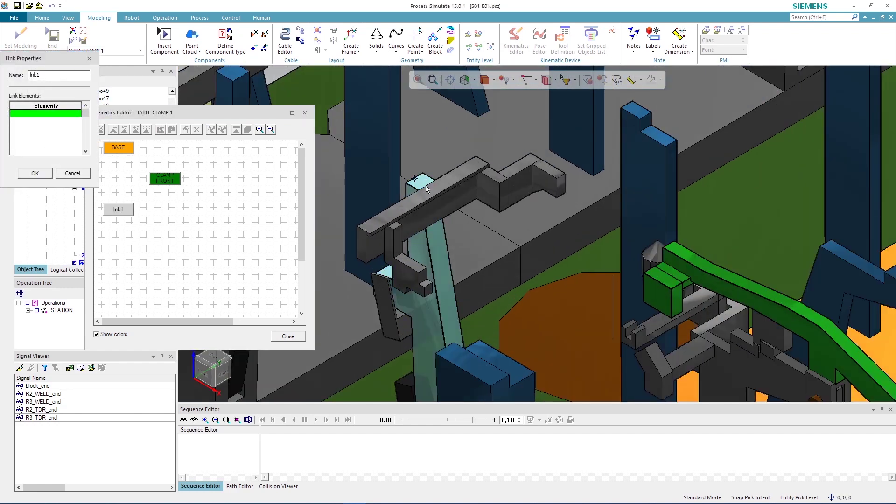
{"action": "left_click", "coordinate": [493, 189]}
{"action": "left_click", "coordinate": [519, 178]}
{"action": "left_click", "coordinate": [549, 181]}
{"action": "left_click", "coordinate": [410, 277]}
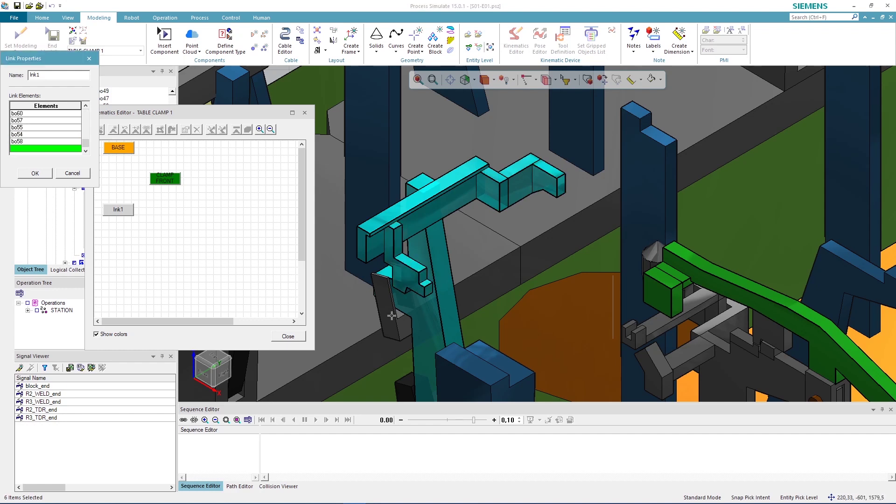
{"action": "left_click", "coordinate": [392, 315]}
{"action": "scroll", "coordinate": [392, 315], "scroll_direction": "down", "scroll_amount": 5}
{"action": "scroll", "coordinate": [652, 208], "scroll_direction": "up", "scroll_amount": 3}
{"action": "scroll", "coordinate": [654, 207], "scroll_direction": "up", "scroll_amount": 3}
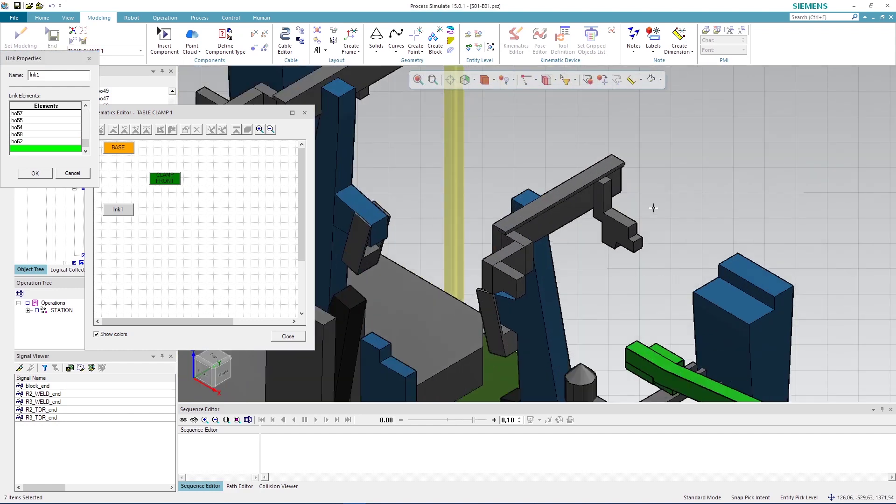
Add the other clamp's hook, top bar, column, blocks and finger, then rename the link
{"action": "left_click", "coordinate": [609, 232]}
{"action": "left_click", "coordinate": [609, 171]}
{"action": "left_click", "coordinate": [539, 280]}
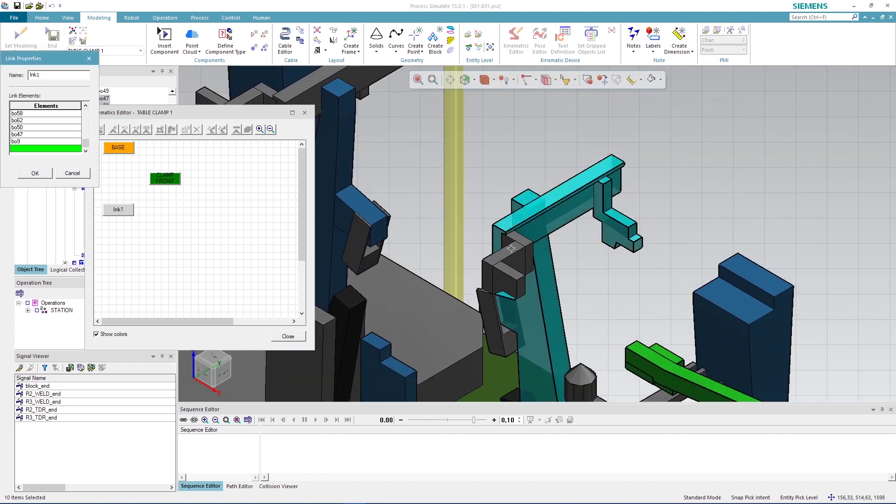
{"action": "left_click", "coordinate": [511, 248]}
{"action": "left_click", "coordinate": [503, 272]}
{"action": "left_click", "coordinate": [489, 306]}
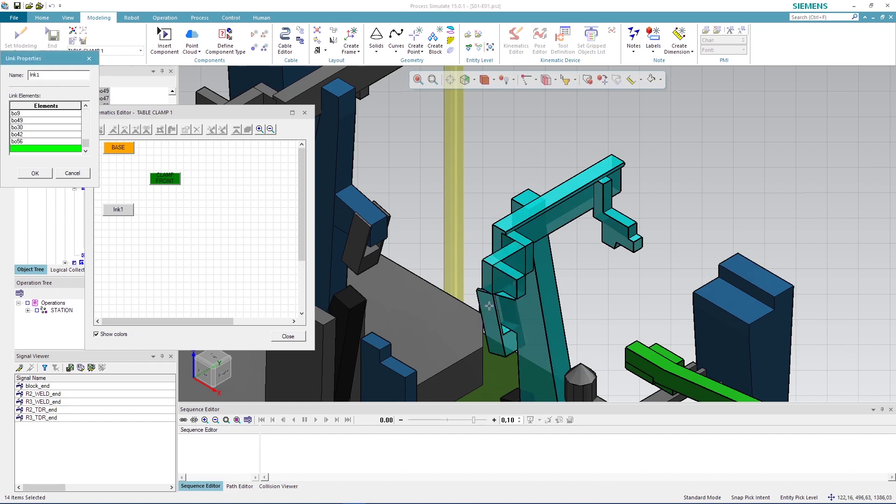
{"action": "left_click", "coordinate": [2, 73]}
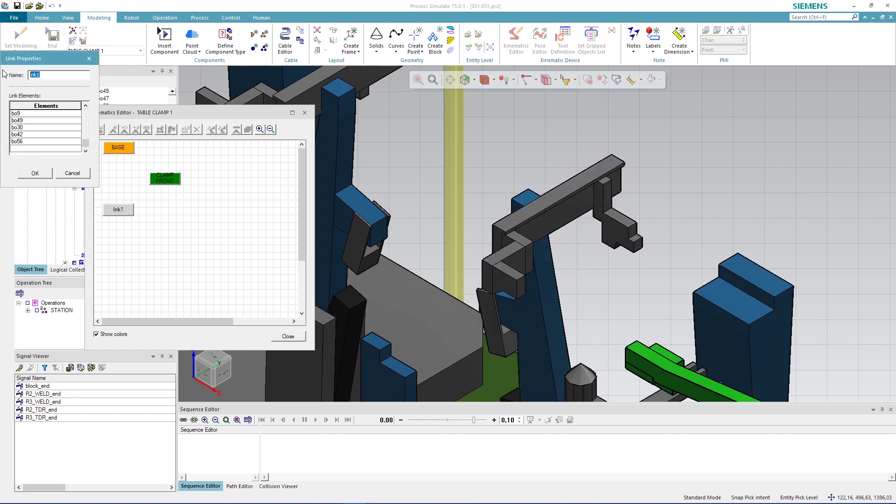
{"action": "type", "text": "CLAMP_BACK"}
{"action": "left_click", "coordinate": [36, 173]}
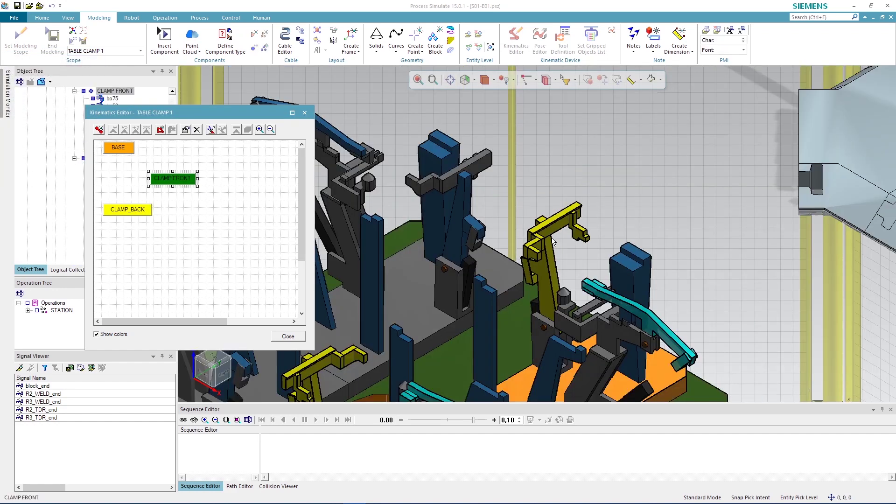
{"action": "middle_click_drag", "start_coordinate": [556, 226], "coordinate": [615, 170]}
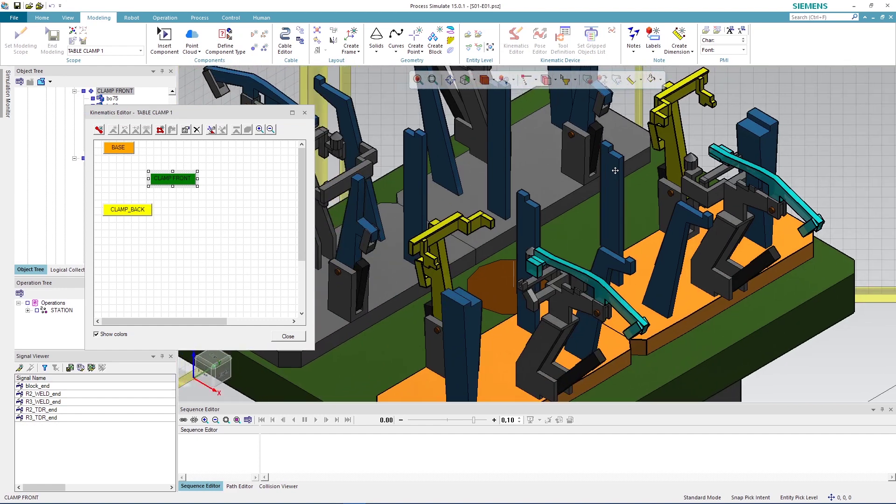
{"action": "left_click", "coordinate": [128, 152]}
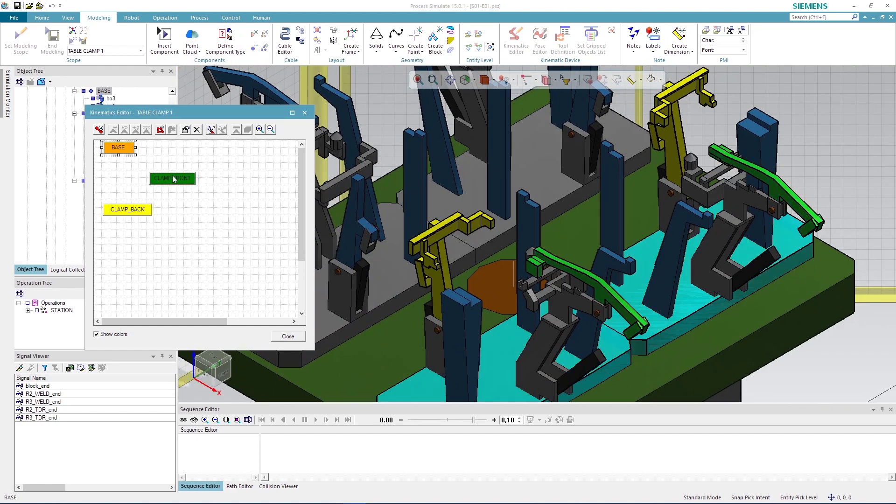
{"action": "left_click", "coordinate": [172, 183]}
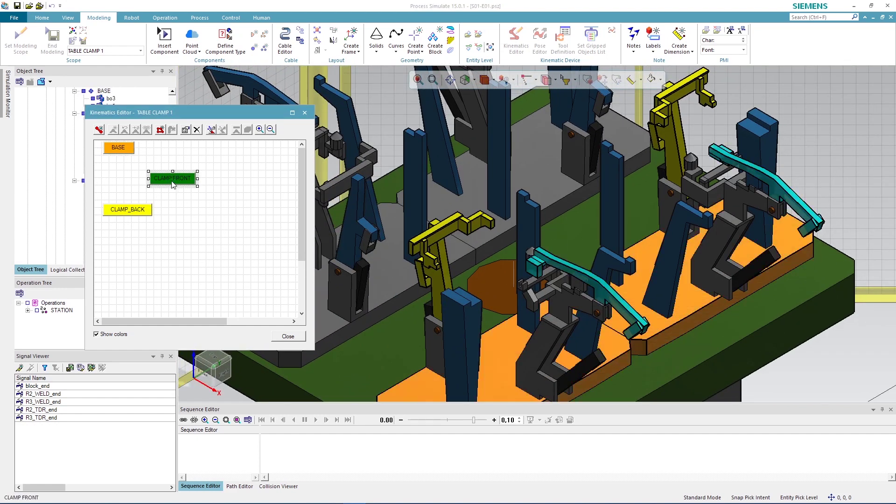
{"action": "left_click", "coordinate": [141, 216]}
{"action": "left_click", "coordinate": [191, 224]}
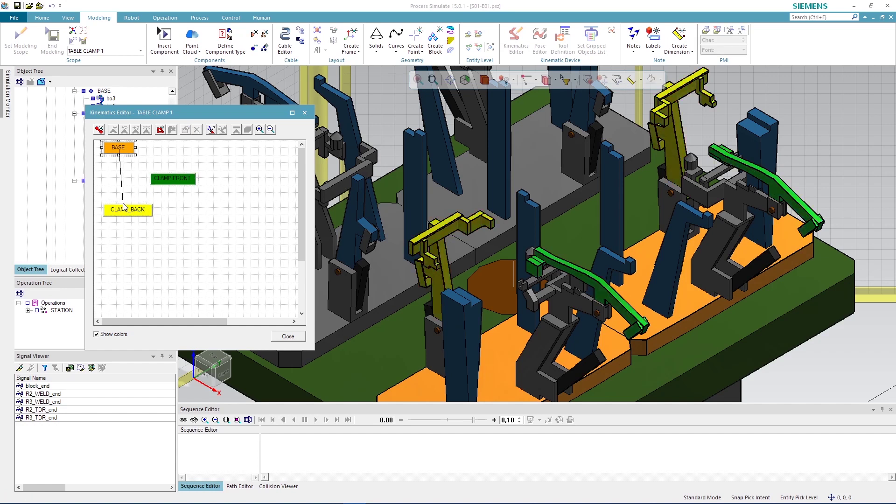
Hinge CLAMP_BACK to BASE with revolute joint j1 about its pivot pin
{"action": "left_click_drag", "start_coordinate": [127, 151], "coordinate": [124, 213]}
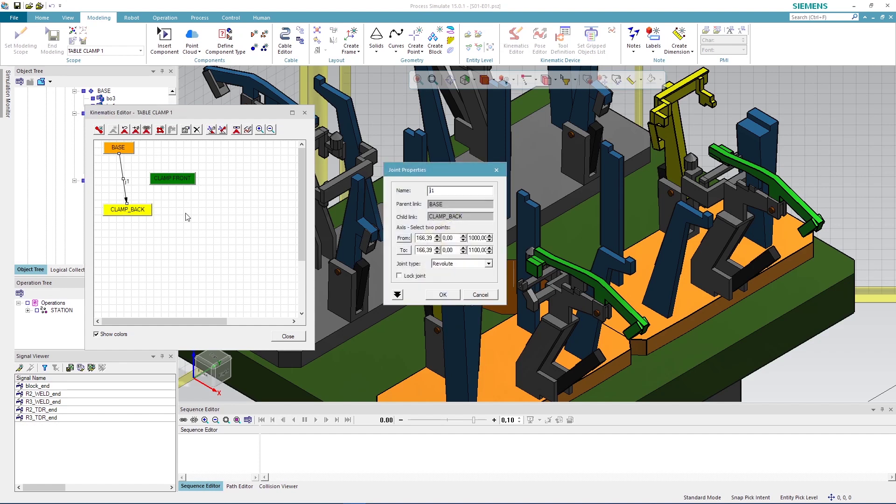
{"action": "left_click", "coordinate": [449, 265]}
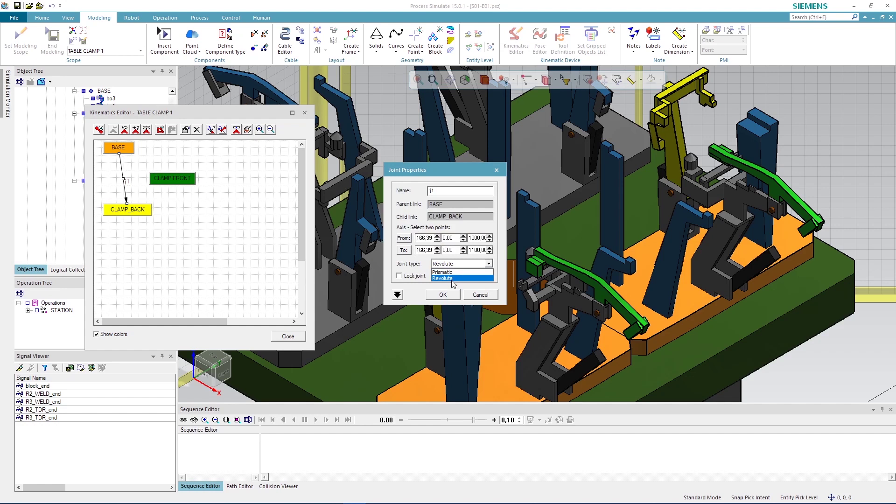
{"action": "left_click", "coordinate": [451, 278]}
{"action": "left_click", "coordinate": [405, 240]}
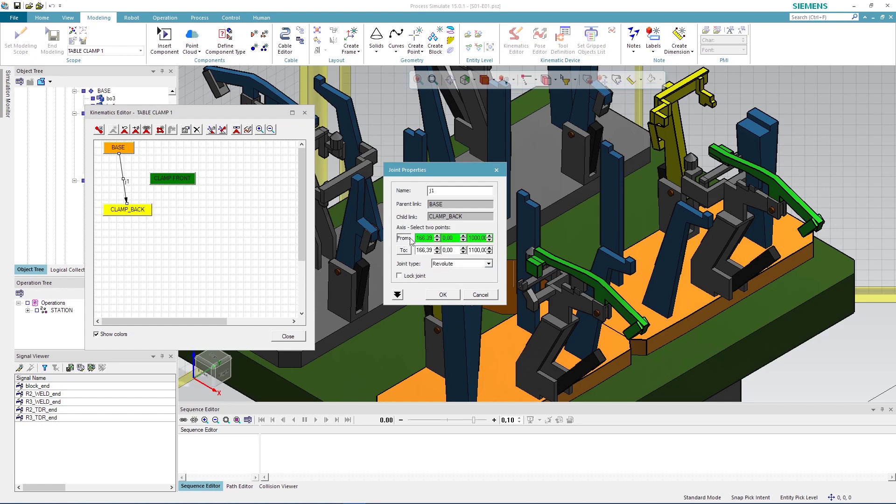
{"action": "scroll", "coordinate": [668, 176], "scroll_direction": "up", "scroll_amount": 2}
{"action": "scroll", "coordinate": [665, 175], "scroll_direction": "up", "scroll_amount": 2}
{"action": "scroll", "coordinate": [639, 169], "scroll_direction": "up", "scroll_amount": 2}
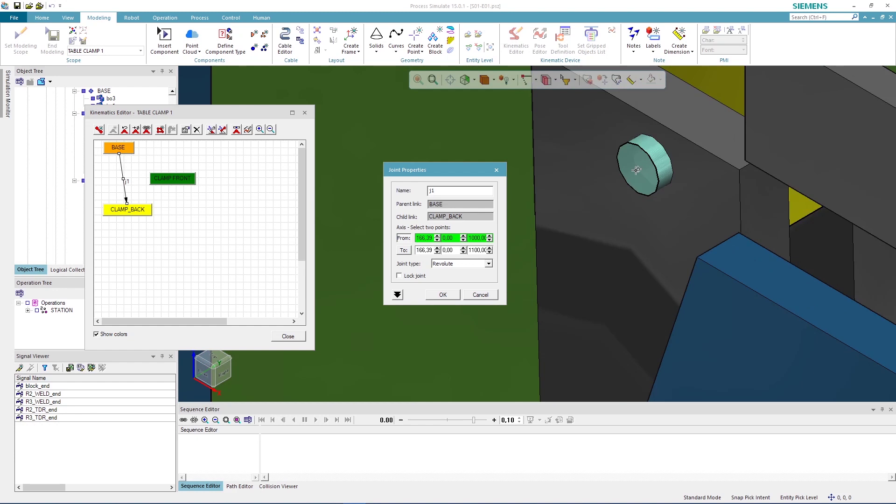
{"action": "left_click", "coordinate": [636, 170]}
{"action": "scroll", "coordinate": [697, 171], "scroll_direction": "down", "scroll_amount": 2}
{"action": "middle_click_drag", "start_coordinate": [701, 170], "coordinate": [433, 207]}
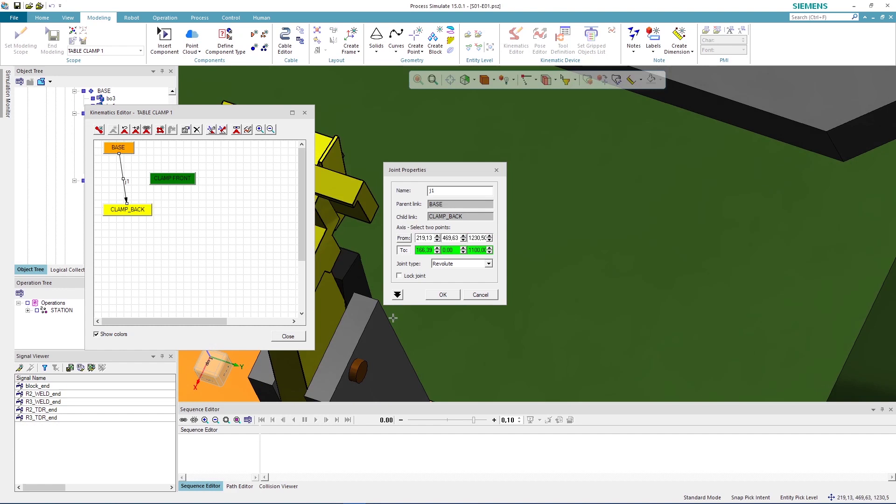
{"action": "middle_click_drag", "start_coordinate": [362, 368], "coordinate": [511, 300]}
{"action": "scroll", "coordinate": [667, 240], "scroll_direction": "up", "scroll_amount": 2}
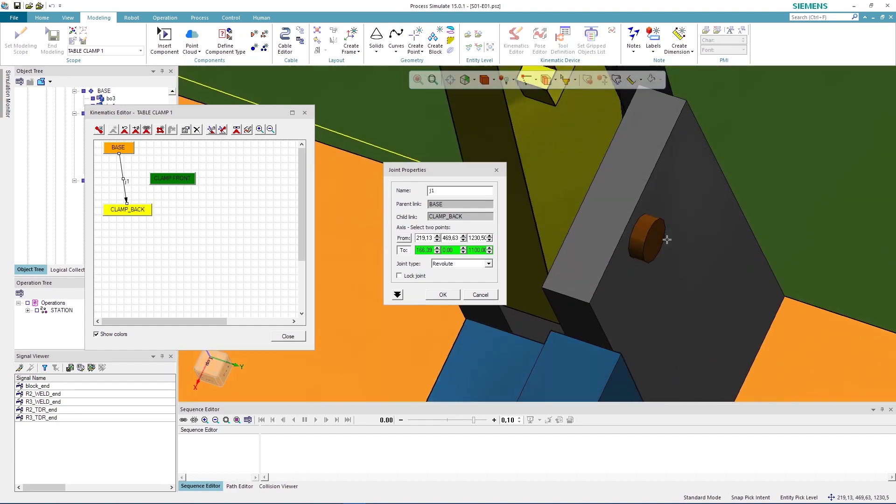
{"action": "scroll", "coordinate": [667, 240], "scroll_direction": "up", "scroll_amount": 2}
{"action": "left_click", "coordinate": [650, 242]}
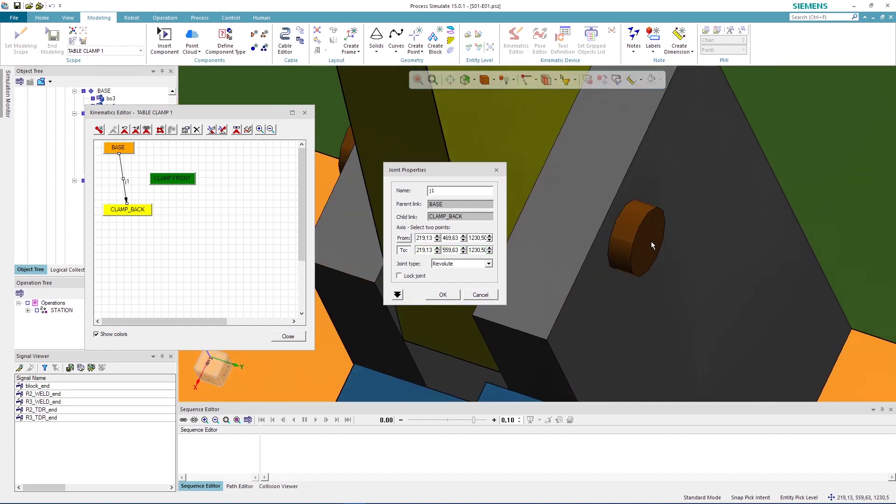
{"action": "left_click", "coordinate": [444, 294]}
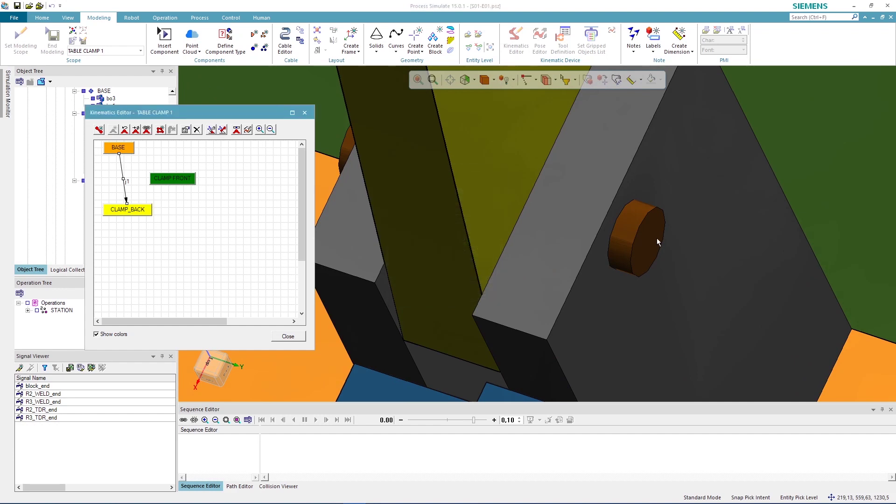
{"action": "scroll", "coordinate": [656, 238], "scroll_direction": "down", "scroll_amount": 2}
{"action": "scroll", "coordinate": [651, 247], "scroll_direction": "down", "scroll_amount": 2}
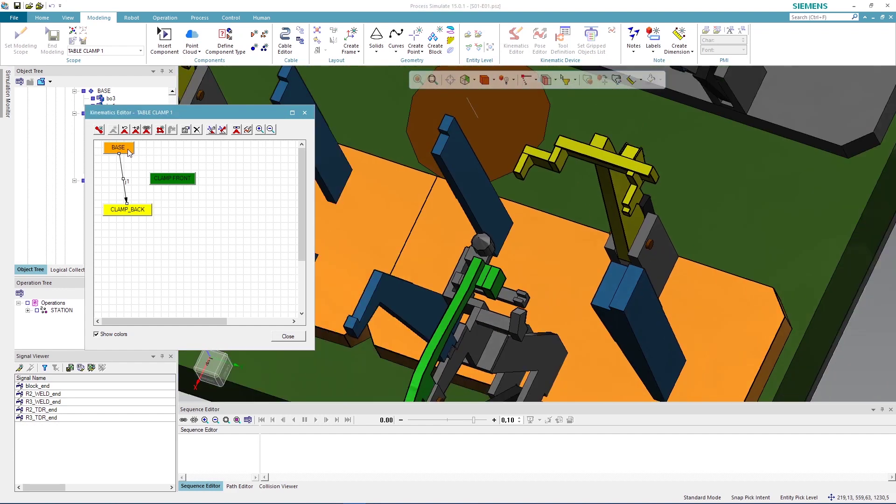
Hinge CLAMP FRONT to BASE with revolute joint j2 about its pivot pin
{"action": "left_click_drag", "start_coordinate": [130, 151], "coordinate": [173, 179]}
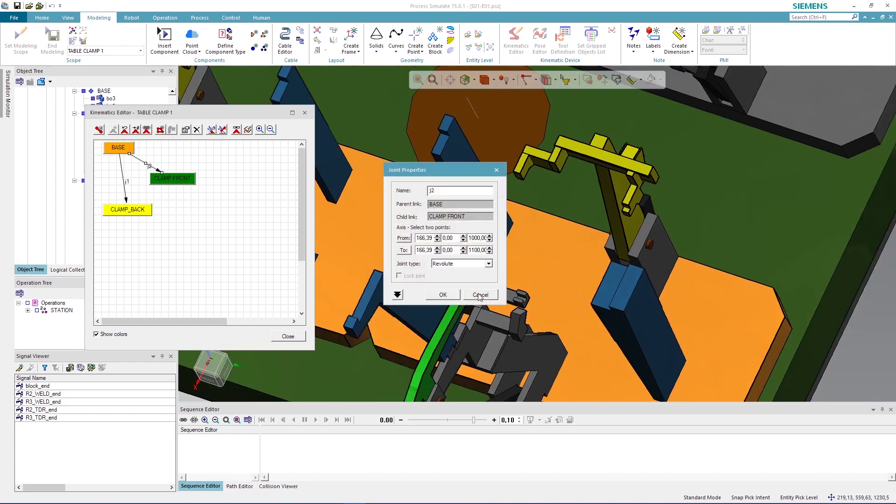
{"action": "left_click_drag", "start_coordinate": [429, 170], "coordinate": [384, 133]}
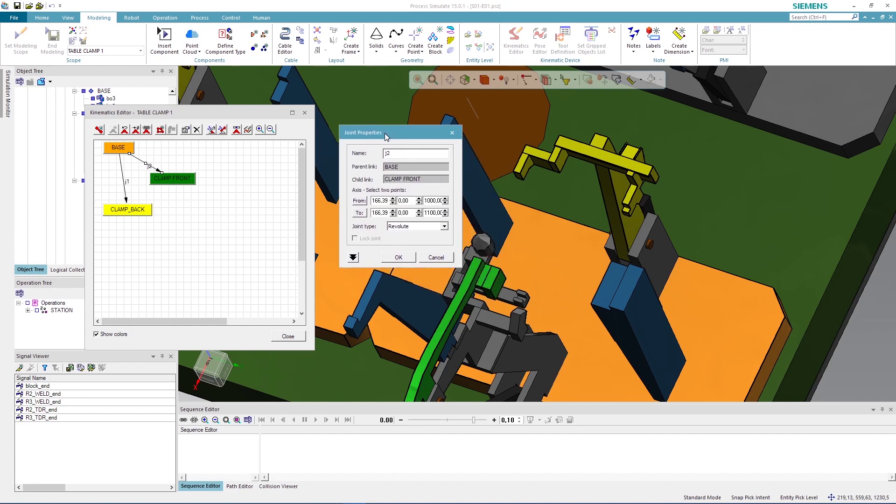
{"action": "left_click", "coordinate": [443, 226]}
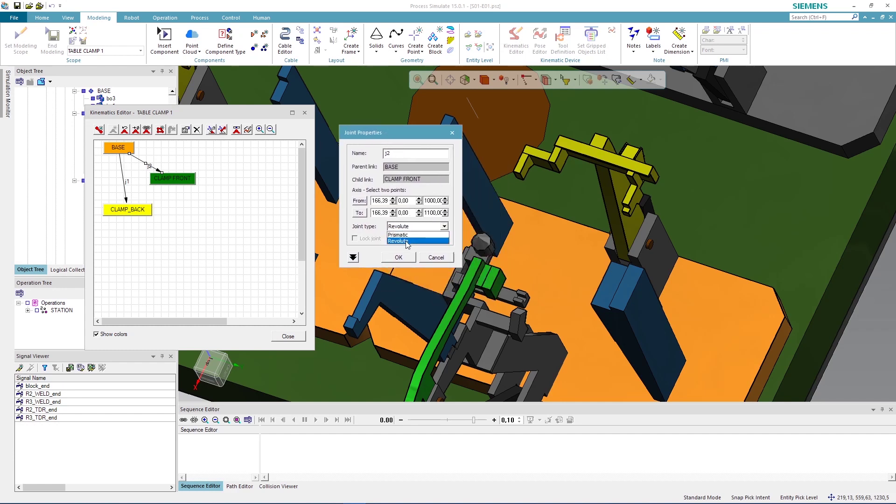
{"action": "left_click", "coordinate": [406, 243]}
{"action": "left_click", "coordinate": [359, 201]}
{"action": "scroll", "coordinate": [519, 343], "scroll_direction": "down", "scroll_amount": 3}
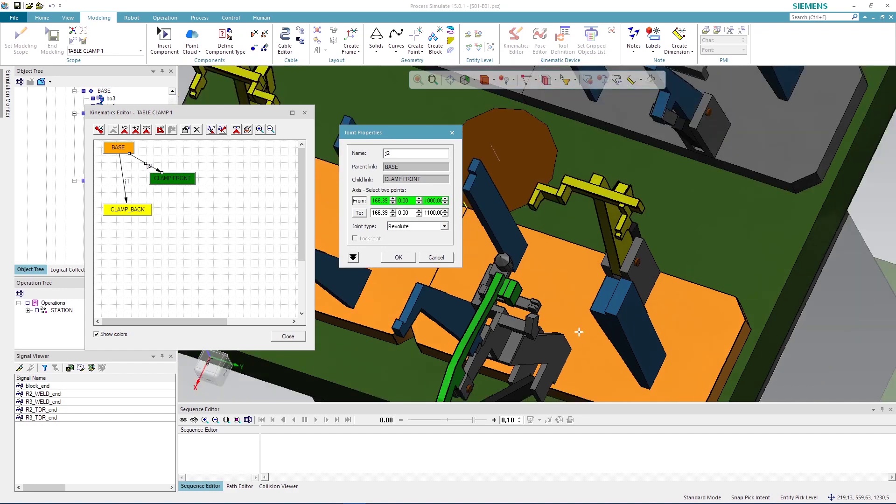
{"action": "middle_click_drag", "start_coordinate": [520, 343], "coordinate": [740, 295]}
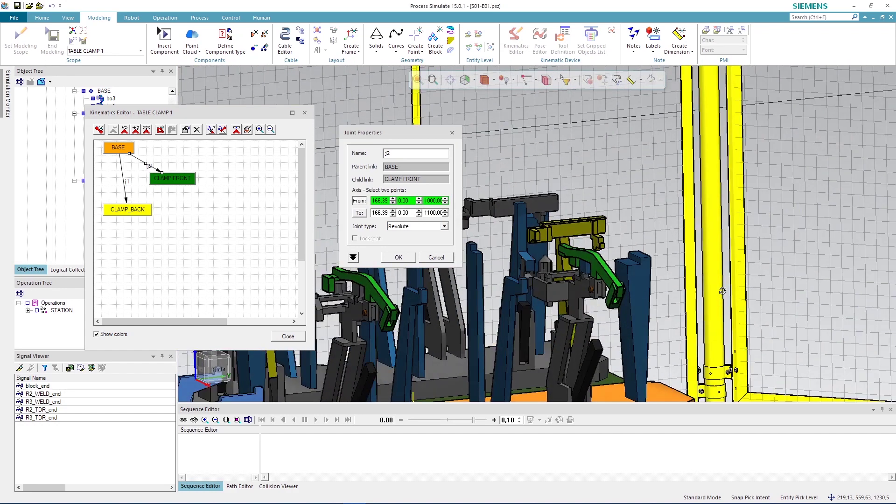
{"action": "scroll", "coordinate": [740, 295], "scroll_direction": "up", "scroll_amount": 3}
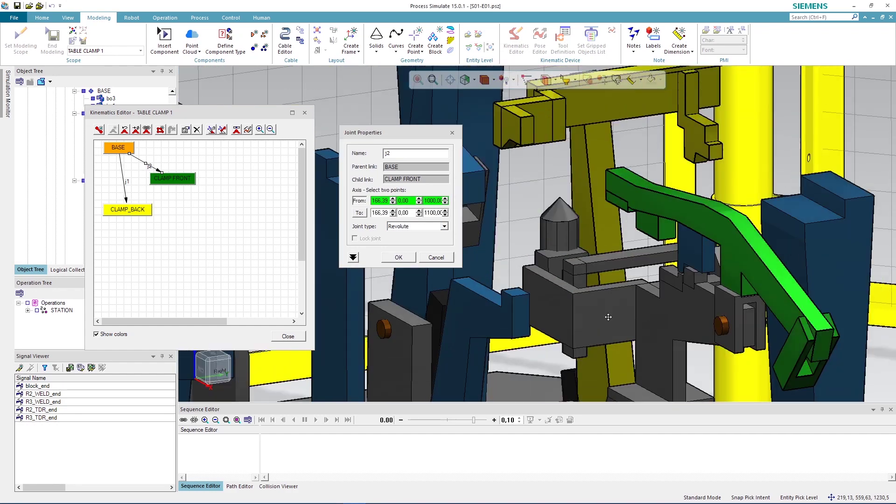
{"action": "scroll", "coordinate": [467, 298], "scroll_direction": "up", "scroll_amount": 3}
{"action": "scroll", "coordinate": [669, 260], "scroll_direction": "up", "scroll_amount": 3}
{"action": "scroll", "coordinate": [669, 261], "scroll_direction": "up", "scroll_amount": 2}
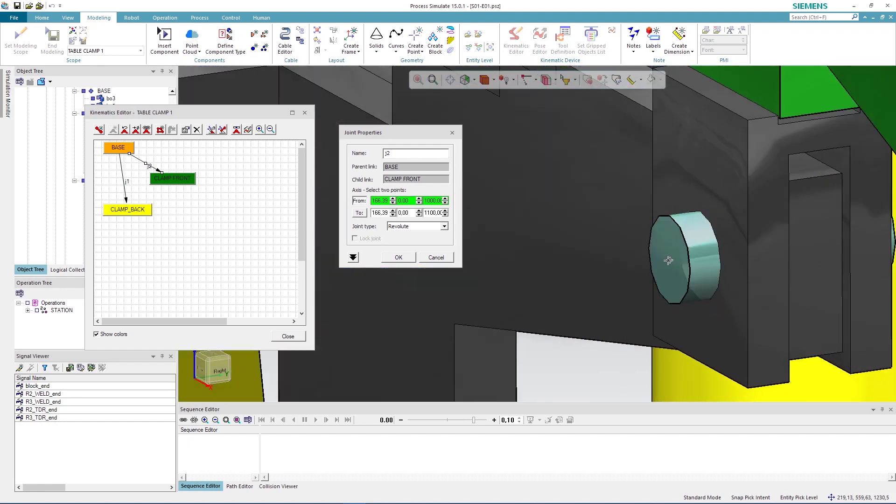
{"action": "left_click", "coordinate": [668, 260]}
{"action": "scroll", "coordinate": [757, 280], "scroll_direction": "down", "scroll_amount": 3}
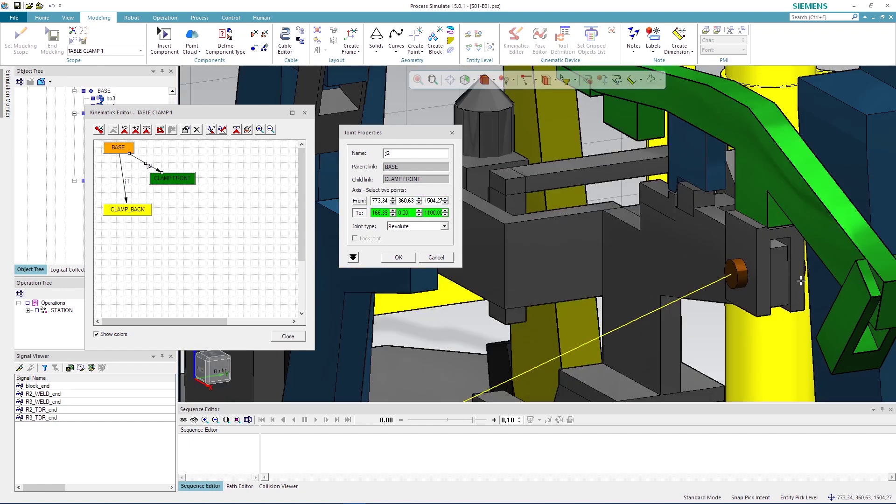
{"action": "middle_click_drag", "start_coordinate": [757, 280], "coordinate": [579, 288]}
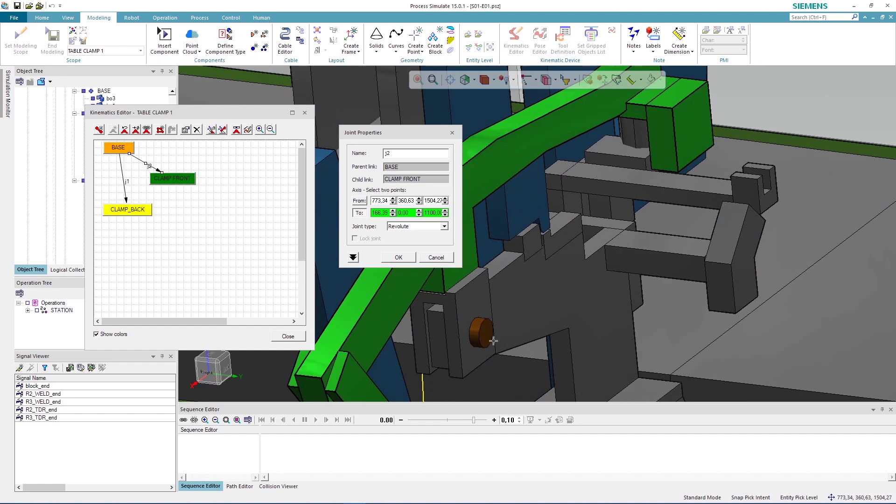
{"action": "scroll", "coordinate": [484, 317], "scroll_direction": "up", "scroll_amount": 2}
{"action": "scroll", "coordinate": [483, 317], "scroll_direction": "up", "scroll_amount": 2}
{"action": "left_click", "coordinate": [485, 319]}
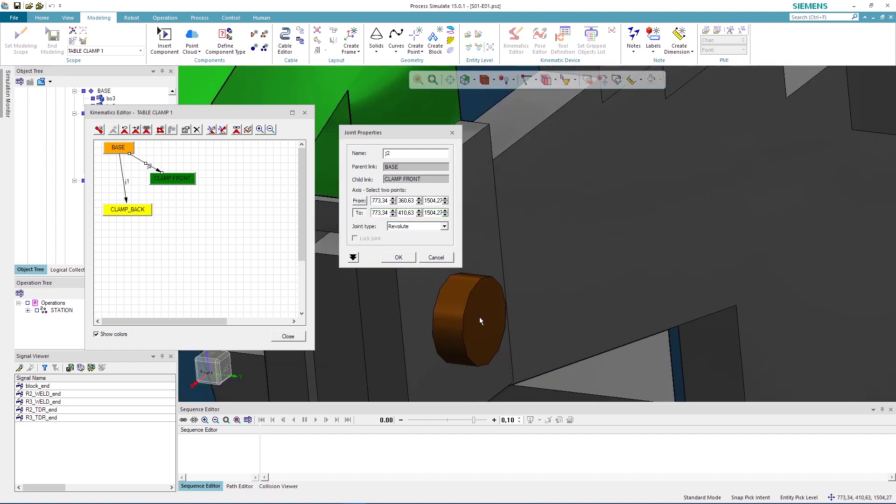
{"action": "left_click", "coordinate": [394, 259]}
{"action": "scroll", "coordinate": [601, 265], "scroll_direction": "down", "scroll_amount": 5}
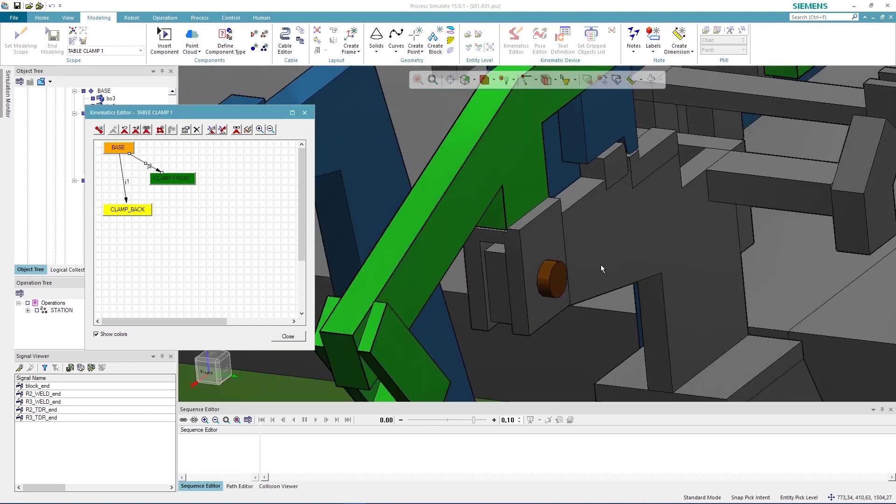
{"action": "scroll", "coordinate": [539, 285], "scroll_direction": "down", "scroll_amount": 2}
{"action": "scroll", "coordinate": [537, 286], "scroll_direction": "down", "scroll_amount": 1}
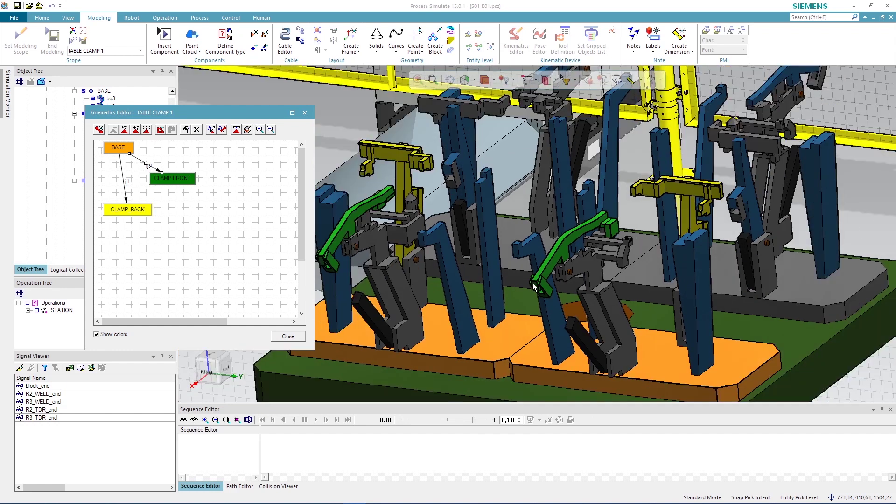
Jog joint j1 to swing the back clamp open, then return both clamps home
{"action": "left_click", "coordinate": [237, 129]}
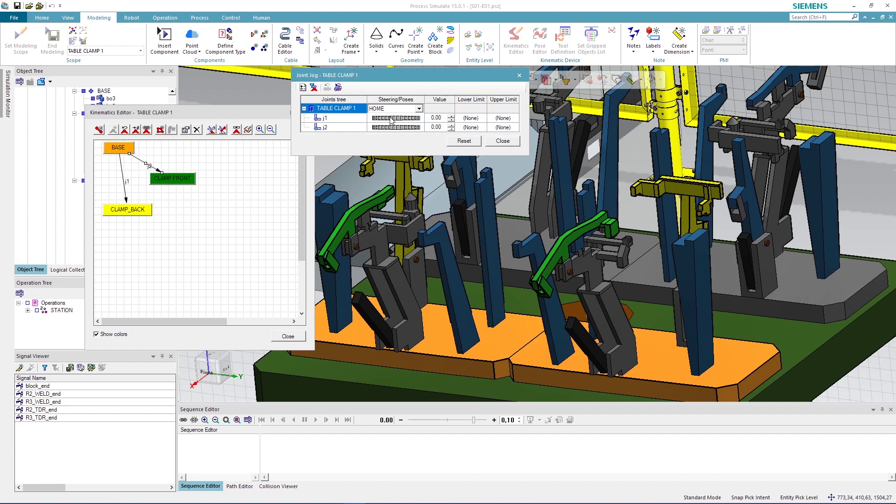
{"action": "mouse_move", "coordinate": [391, 121]}
{"action": "left_mouse_down"}
{"action": "mouse_move", "coordinate": [445, 122]}
{"action": "mouse_move", "coordinate": [396, 135]}
{"action": "mouse_move", "coordinate": [522, 136]}
{"action": "mouse_move", "coordinate": [438, 132]}
{"action": "left_mouse_up"}
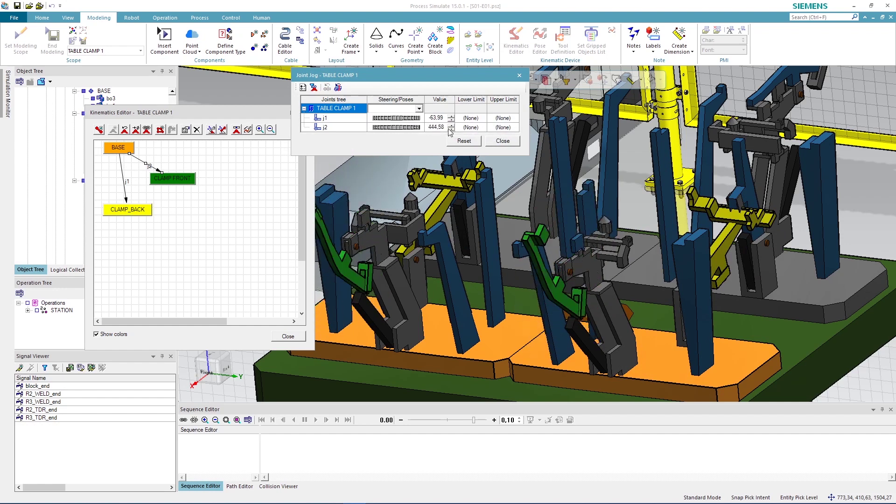
{"action": "left_click", "coordinate": [466, 143]}
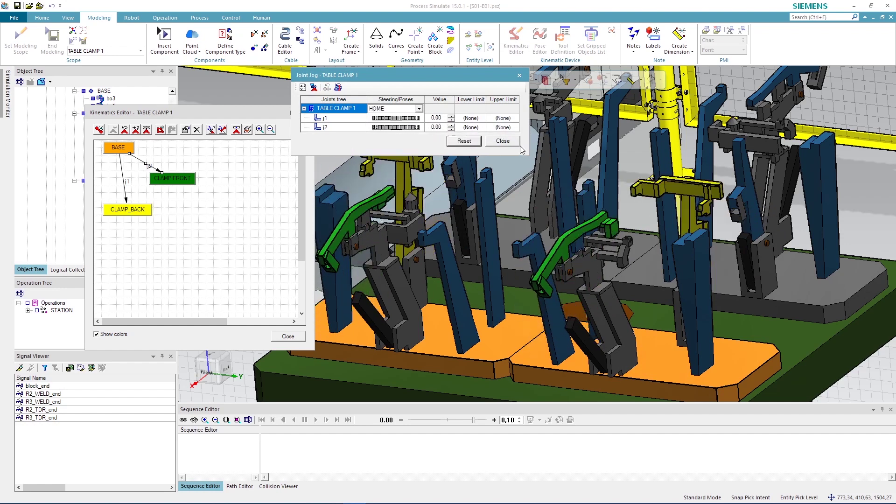
{"action": "left_click", "coordinate": [502, 140]}
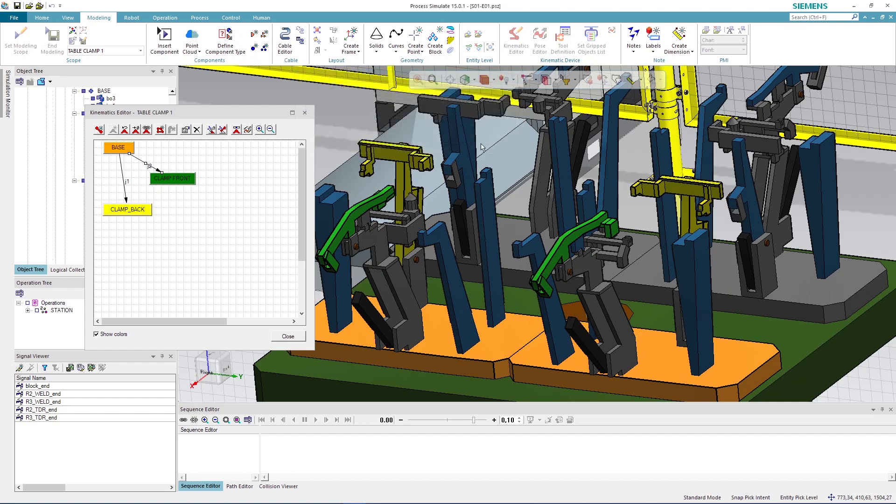
Save a new OPEN pose with joint j2 at 90
{"action": "left_click", "coordinate": [248, 131]}
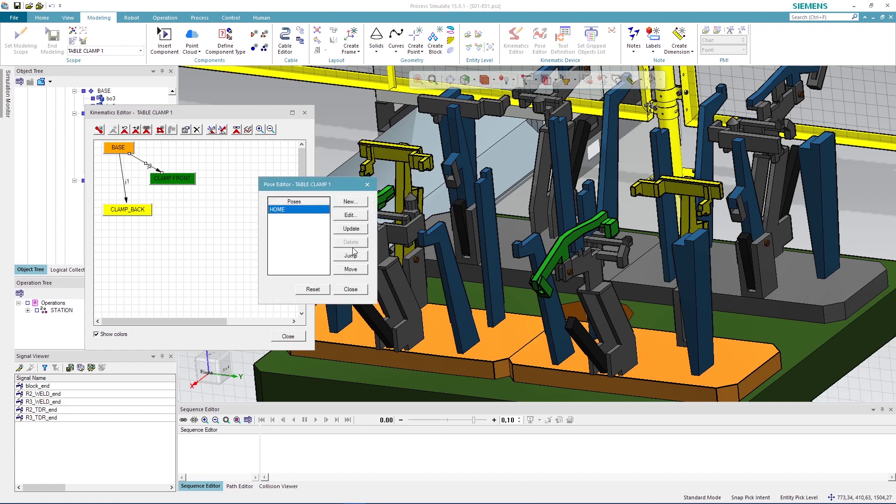
{"action": "left_click", "coordinate": [354, 202]}
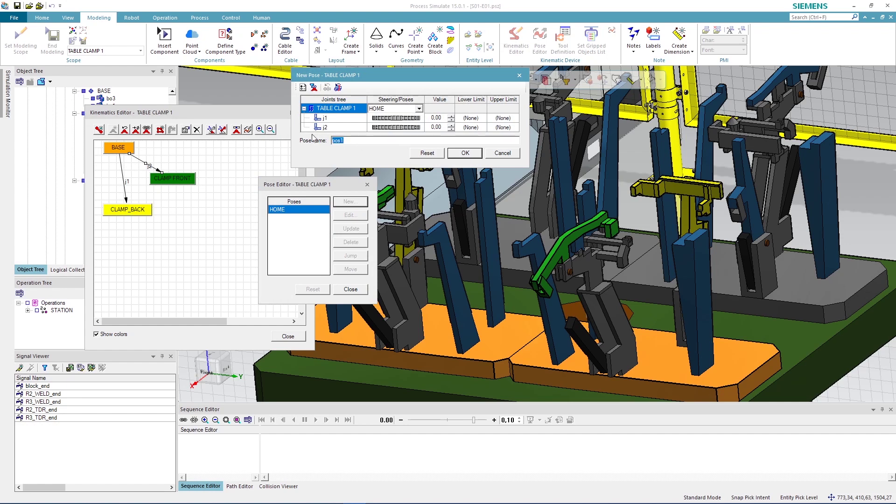
{"action": "type", "text": "OPEN"}
{"action": "type", "text": "90"}
{"action": "key", "text": "Return"}
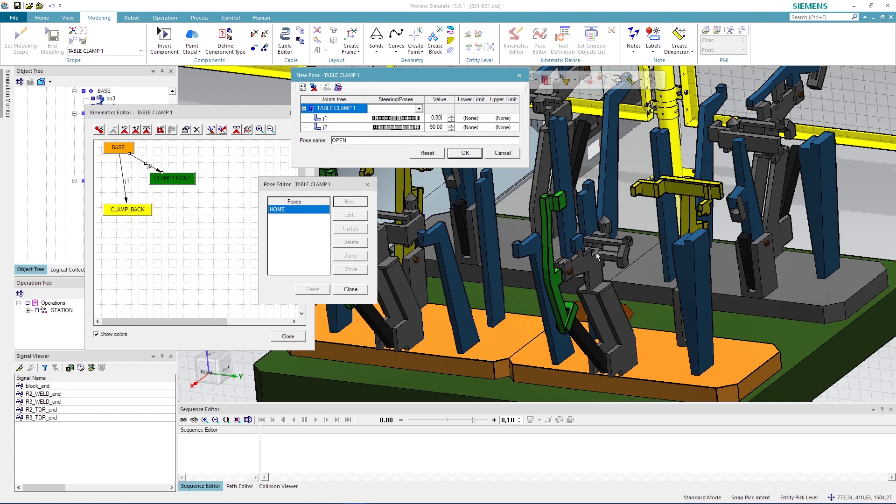
{"action": "left_click", "coordinate": [464, 155]}
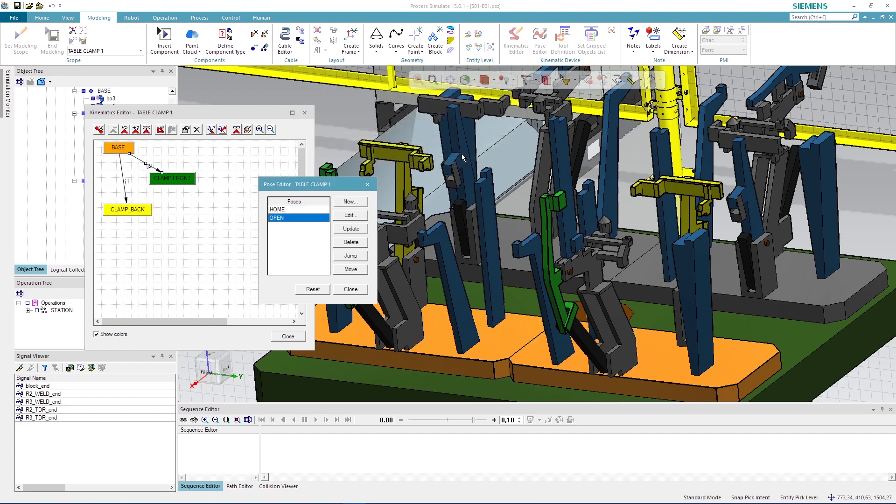
Begin a CLOSED pose with j2 at 0, ready to set j1
{"action": "left_click", "coordinate": [358, 202]}
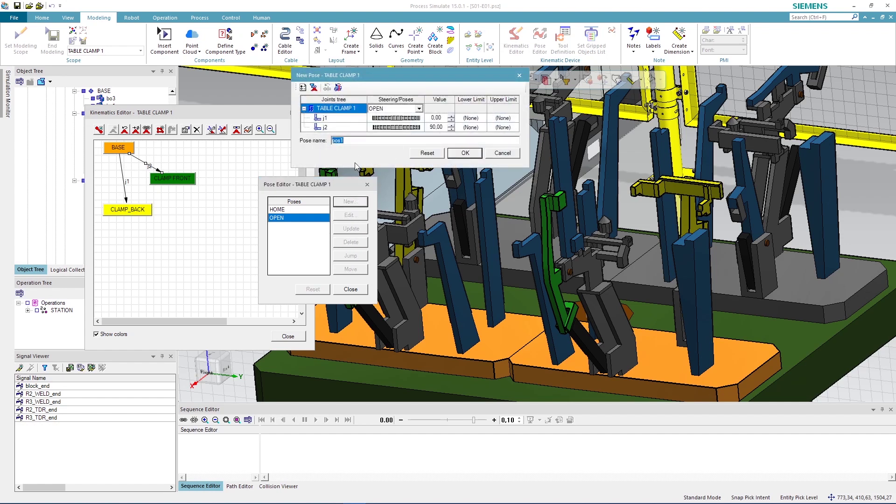
{"action": "type", "text": "CLOSED"}
{"action": "double_click", "coordinate": [445, 127]}
{"action": "type", "text": "0"}
{"action": "double_click", "coordinate": [438, 117]}
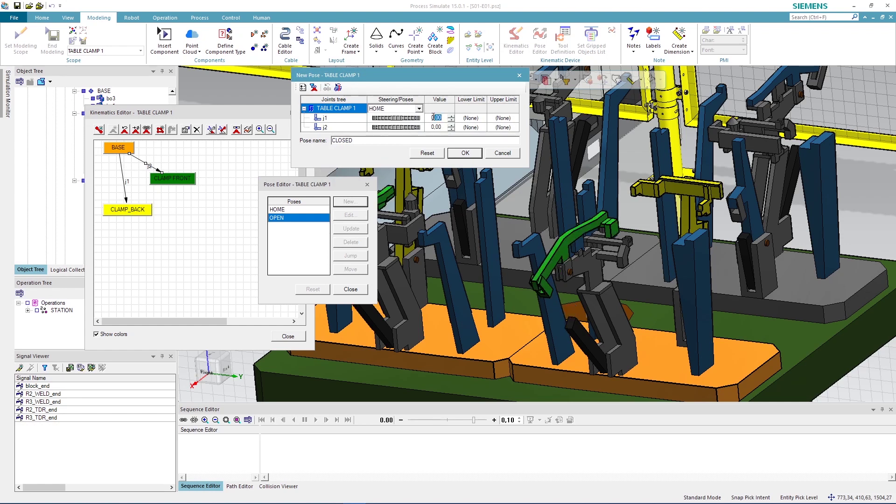
{"action": "type", "text": "15"}
Save the CLOSED pose with j1 at 15, then move the clamp to OPEN and CLOSED
{"action": "left_click", "coordinate": [436, 126]}
{"action": "left_click", "coordinate": [463, 154]}
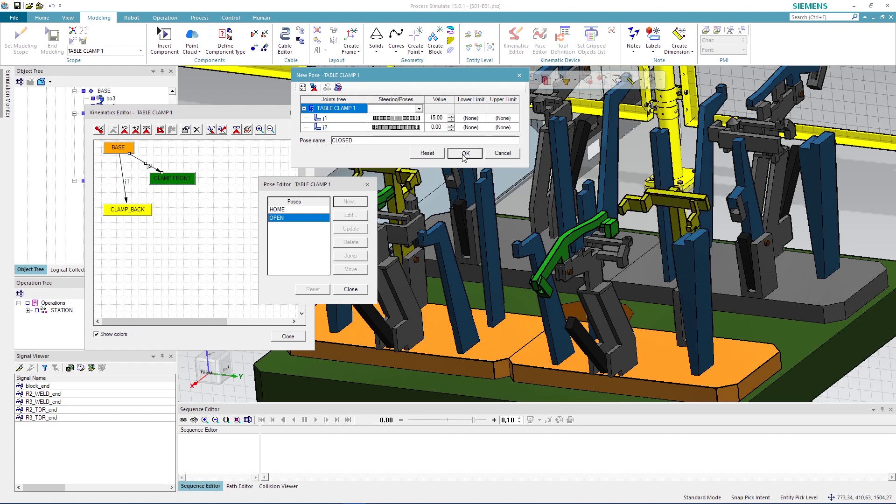
{"action": "left_click", "coordinate": [293, 218]}
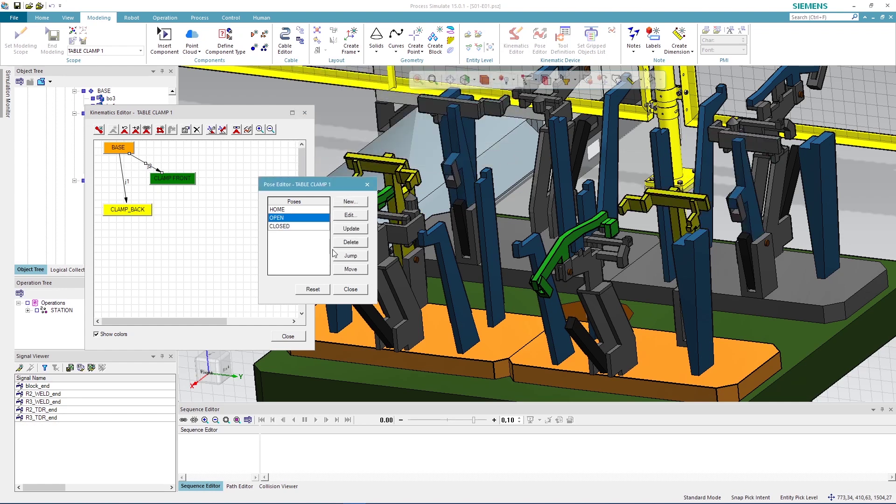
{"action": "left_click", "coordinate": [353, 270]}
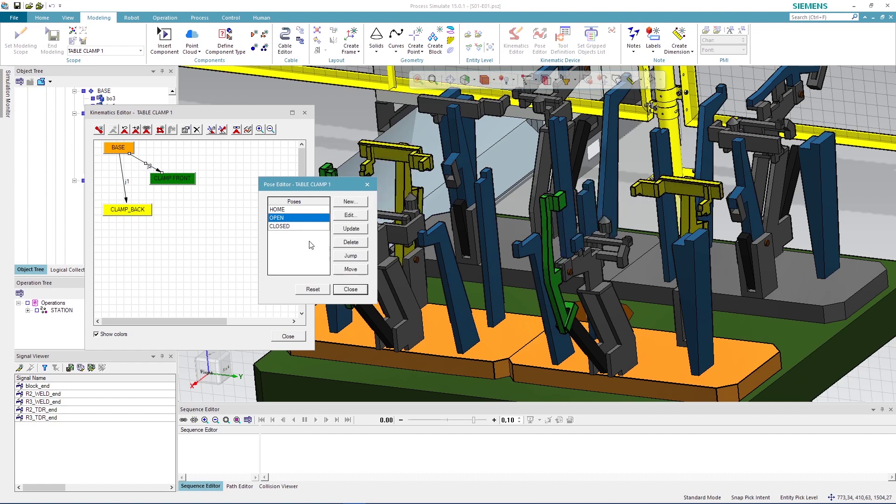
{"action": "left_click", "coordinate": [287, 227]}
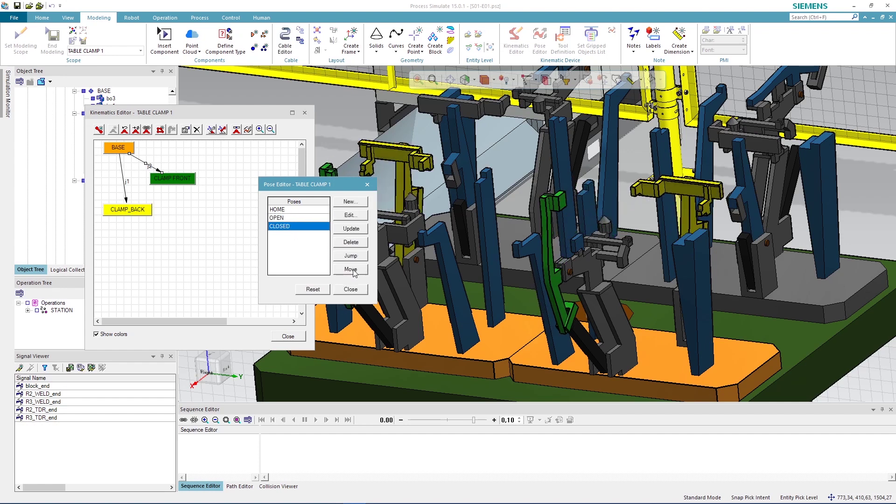
{"action": "left_click", "coordinate": [354, 270]}
Cycle the clamp through OPEN and CLOSED once more and close the Pose Editor
{"action": "left_click", "coordinate": [293, 218]}
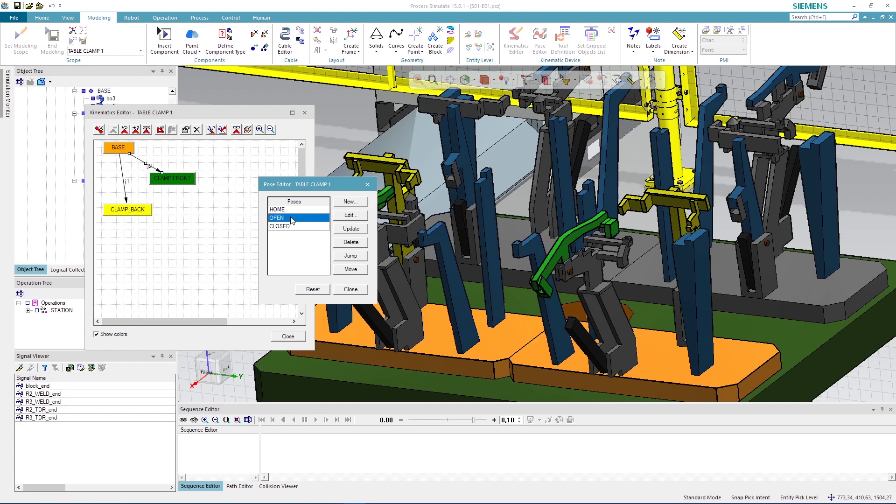
{"action": "left_click", "coordinate": [352, 271]}
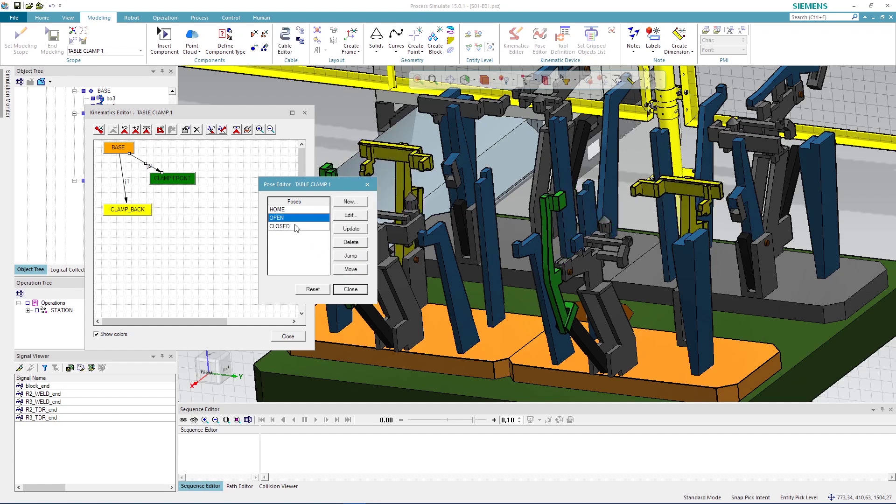
{"action": "left_click", "coordinate": [295, 227]}
{"action": "left_click", "coordinate": [350, 270]}
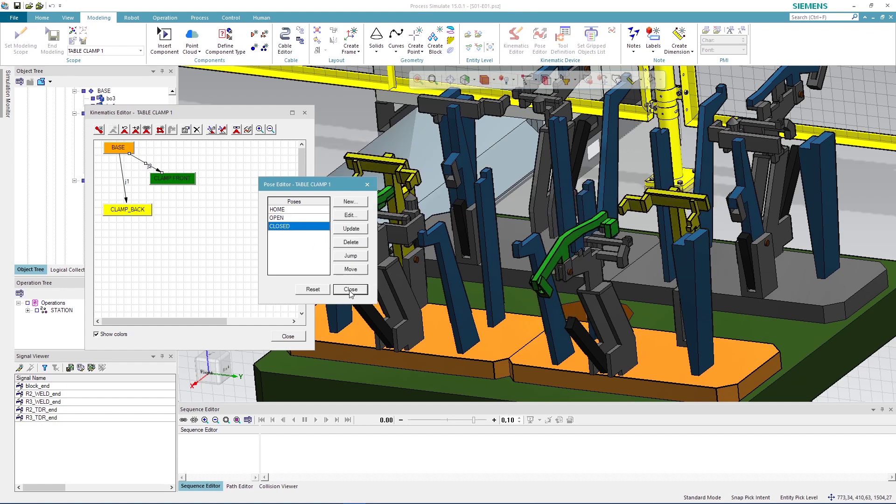
{"action": "left_click", "coordinate": [350, 289]}
Close the Kinematics Editor and end modeling on TABLE CLAMP 1
{"action": "left_click", "coordinate": [288, 336]}
{"action": "left_click", "coordinate": [311, 327]}
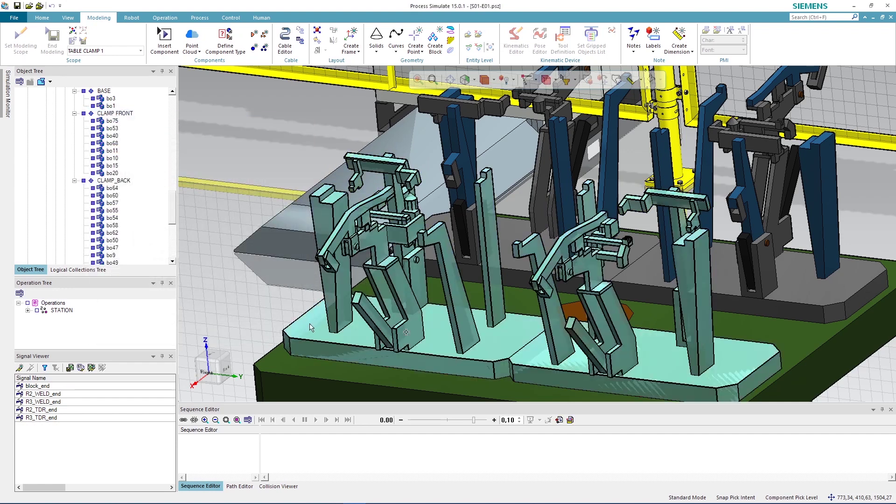
{"action": "left_click", "coordinate": [316, 243]}
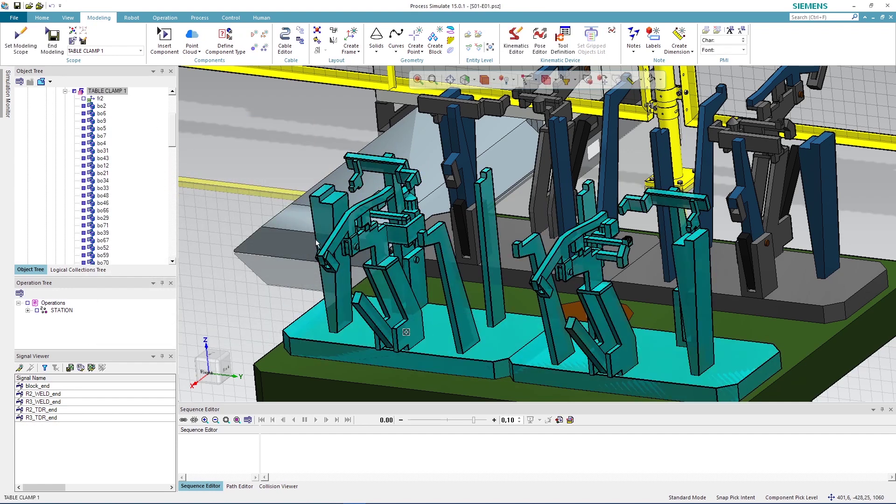
{"action": "left_click", "coordinate": [53, 38]}
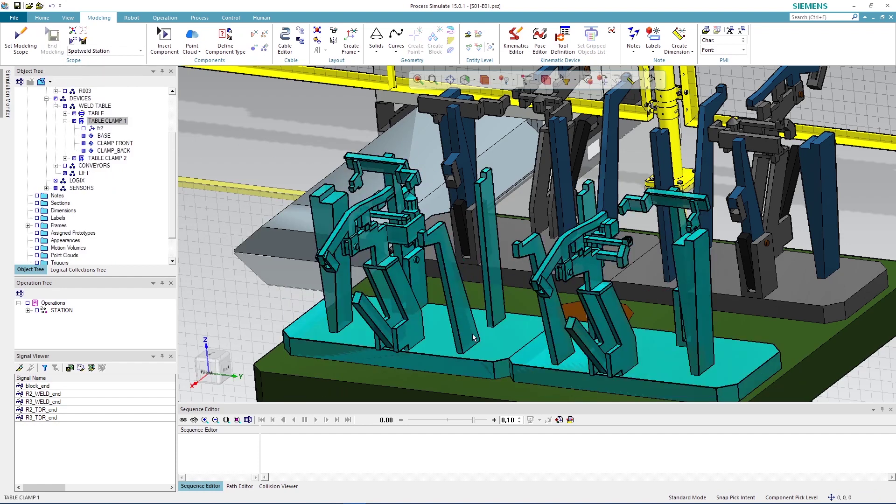
Move the clamp to its OPEN then CLOSED poses in the Pose Editor, then close it
{"action": "left_click", "coordinate": [540, 42]}
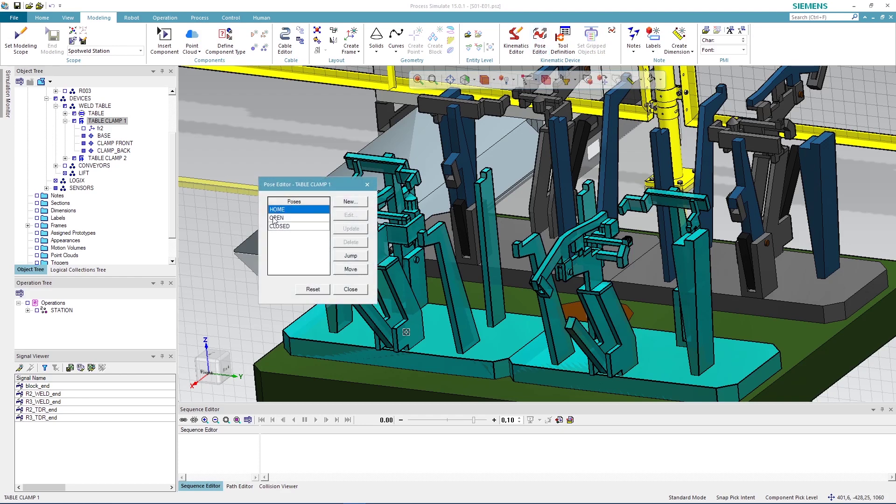
{"action": "left_click", "coordinate": [273, 218]}
{"action": "left_click", "coordinate": [353, 269]}
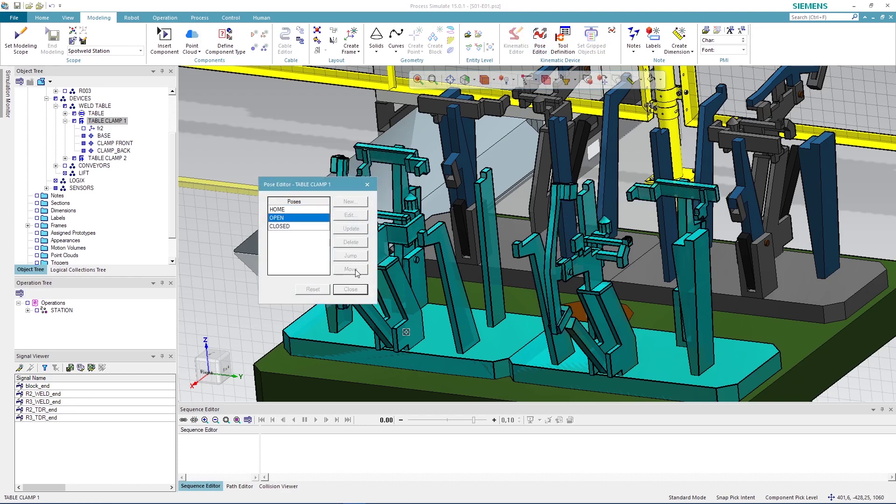
{"action": "left_click", "coordinate": [299, 226]}
{"action": "left_click", "coordinate": [360, 270]}
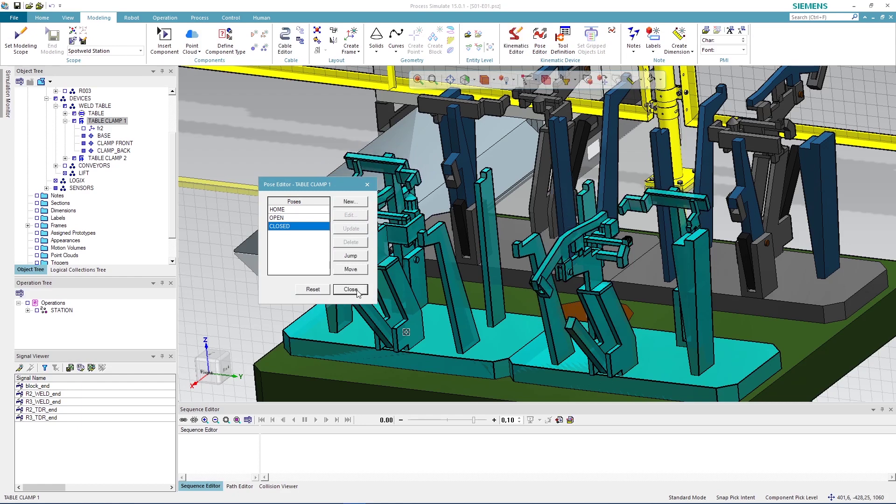
{"action": "left_click", "coordinate": [352, 290]}
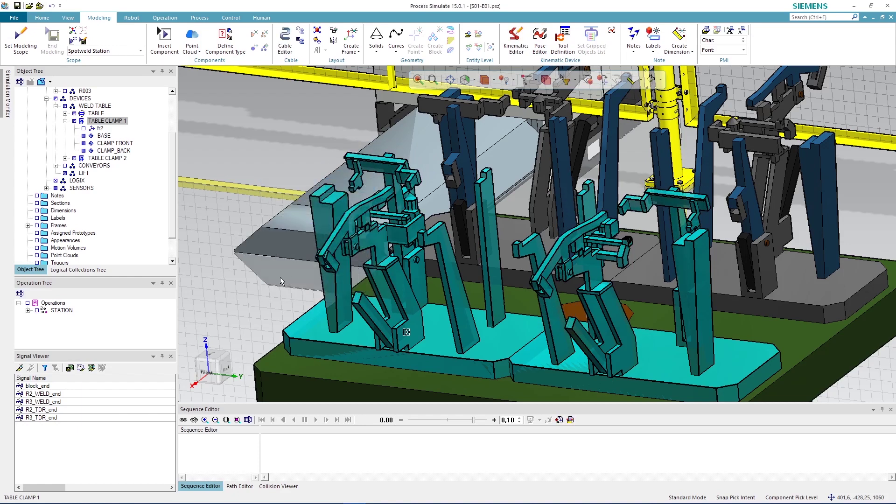
Generate automatic pose actions and sensors for TABLE CLAMP 1, including the OPEN and CLOSED poses
{"action": "left_click", "coordinate": [15, 47]}
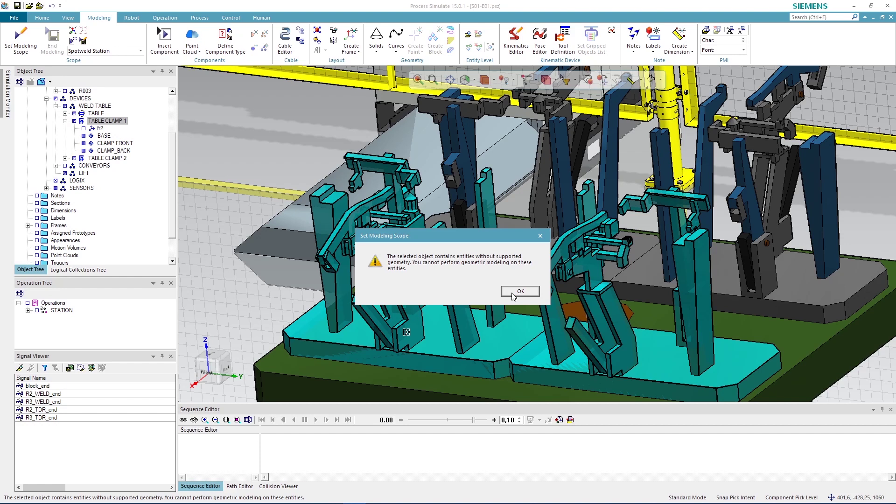
{"action": "left_click", "coordinate": [519, 291]}
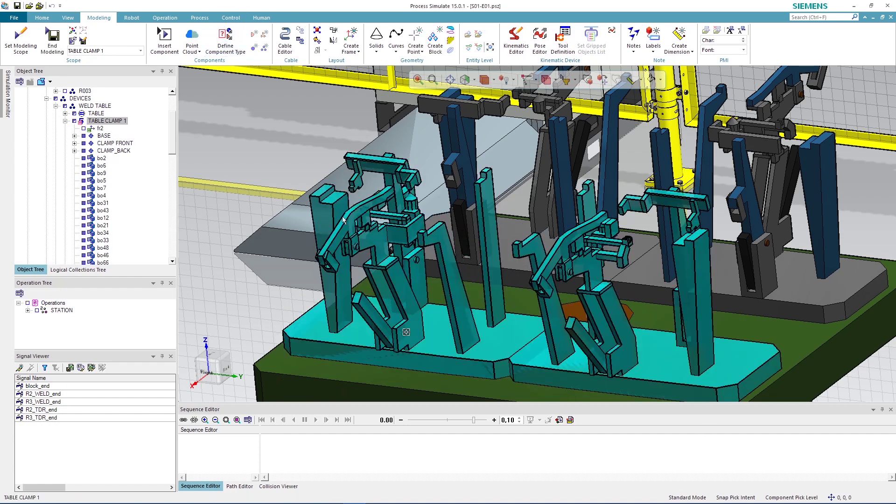
{"action": "left_click", "coordinate": [233, 19]}
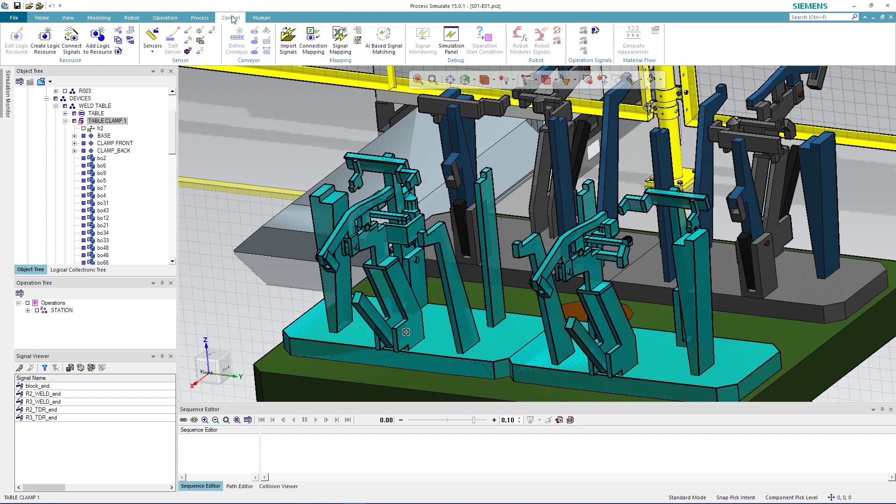
{"action": "left_click", "coordinate": [119, 53]}
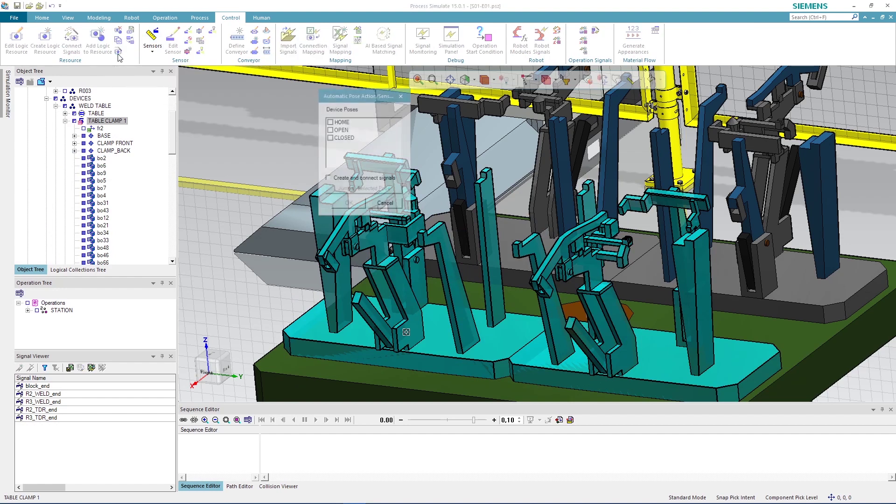
{"action": "left_click", "coordinate": [329, 131]}
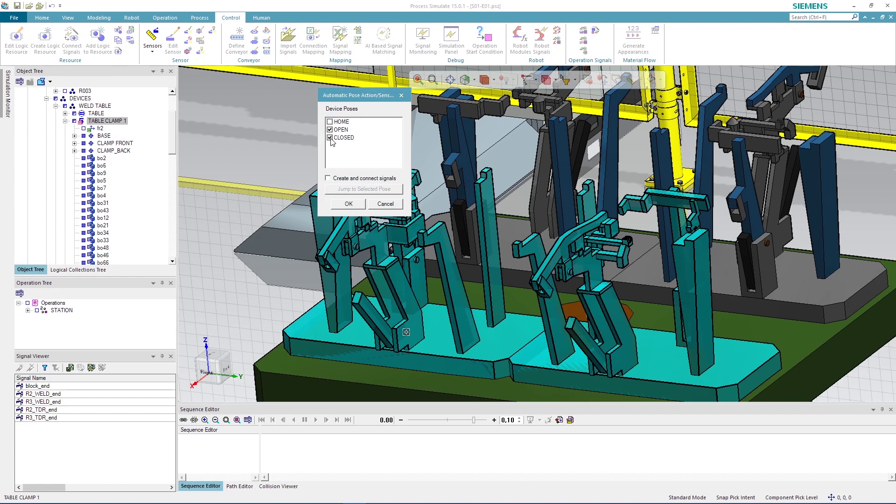
{"action": "left_click", "coordinate": [362, 205]}
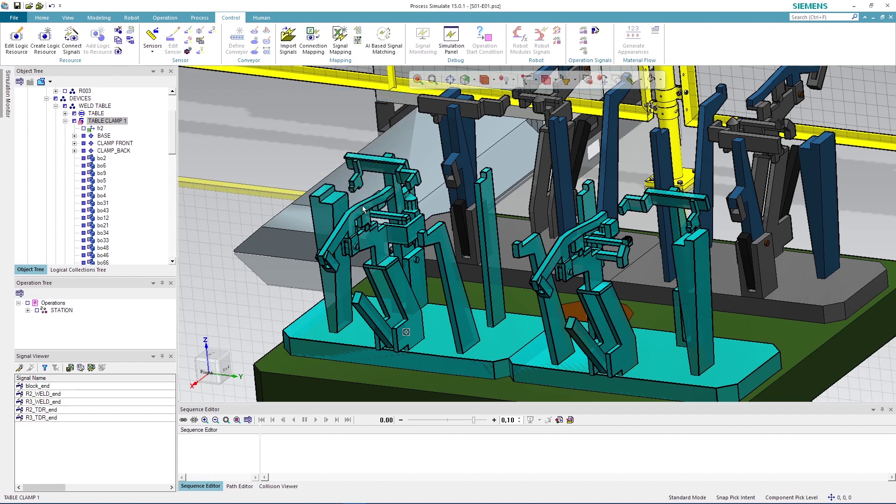
Open TABLE CLAMP 1's logic editor and review its parameters, actions, entries and exits
{"action": "left_click", "coordinate": [17, 46]}
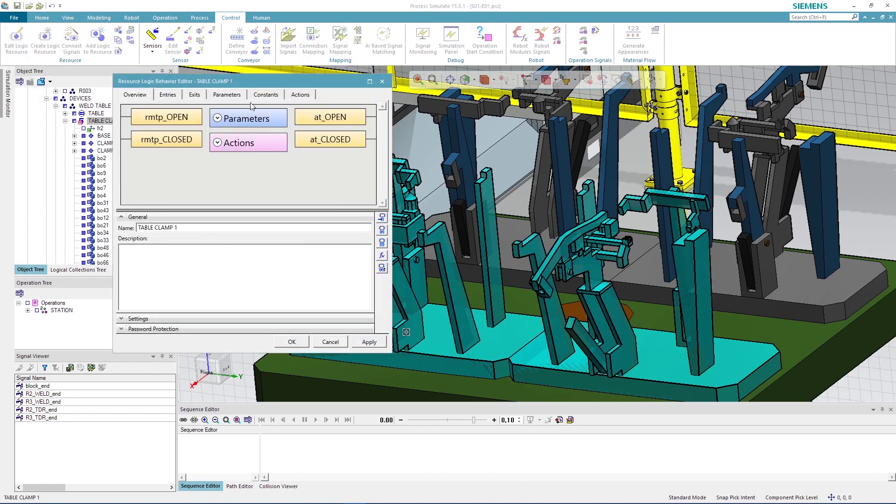
{"action": "left_click", "coordinate": [217, 118]}
{"action": "left_click", "coordinate": [217, 170]}
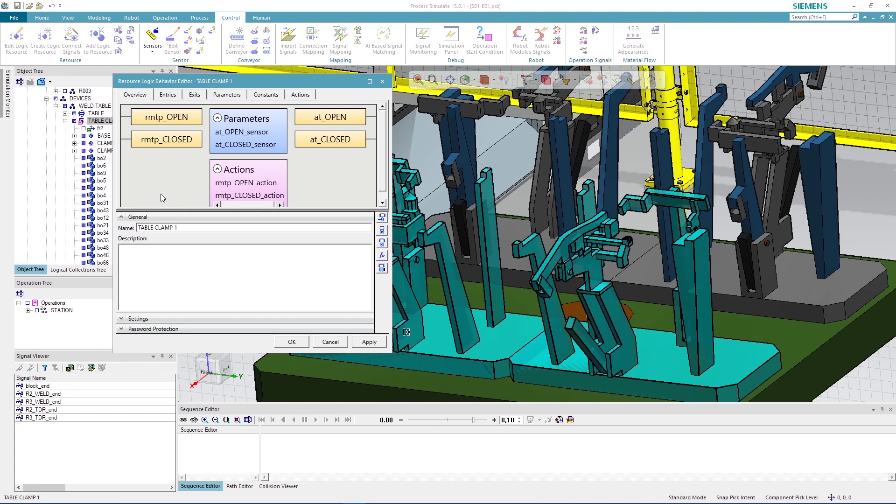
{"action": "left_click", "coordinate": [166, 96]}
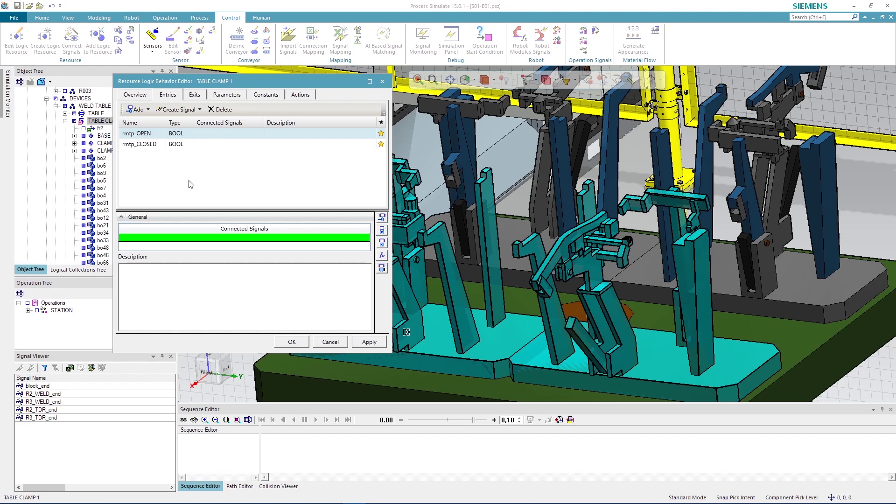
{"action": "left_click", "coordinate": [196, 96]}
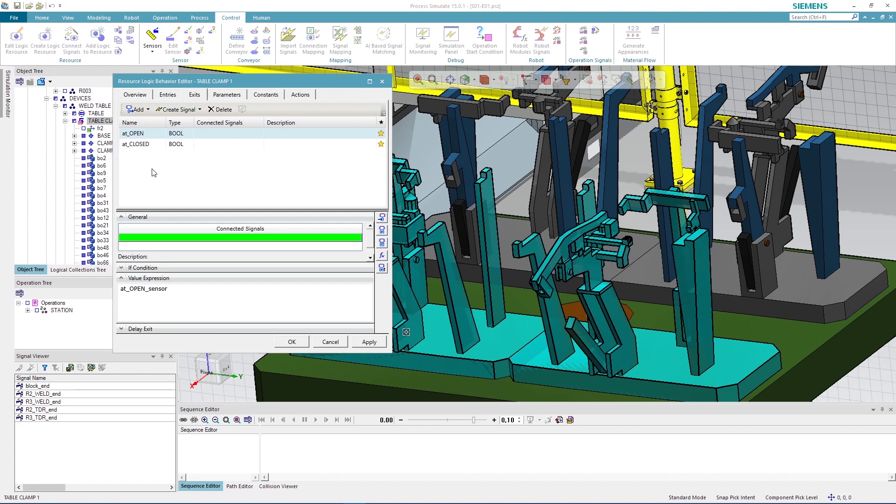
On the Parameters tab, set the at_CLOSED_sensor Sensor Type pose to CLOSED
{"action": "left_click", "coordinate": [227, 96]}
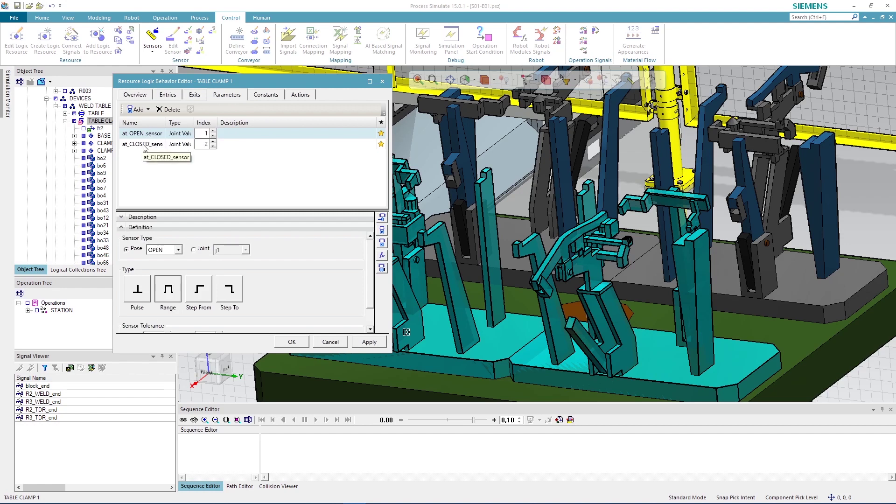
{"action": "left_click", "coordinate": [178, 250]}
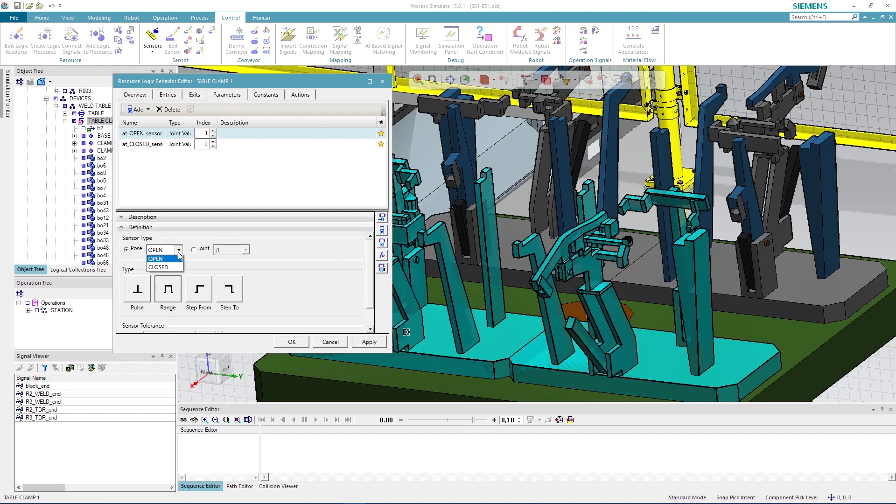
{"action": "left_click", "coordinate": [171, 277]}
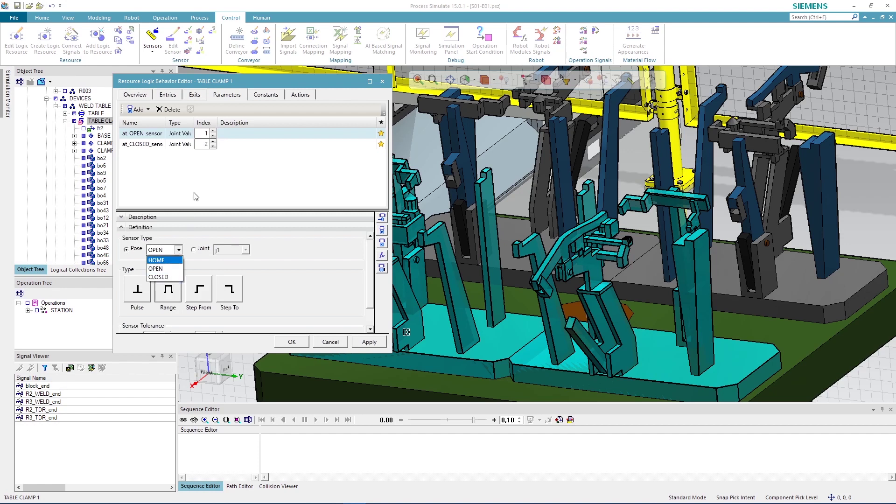
{"action": "left_click", "coordinate": [140, 147]}
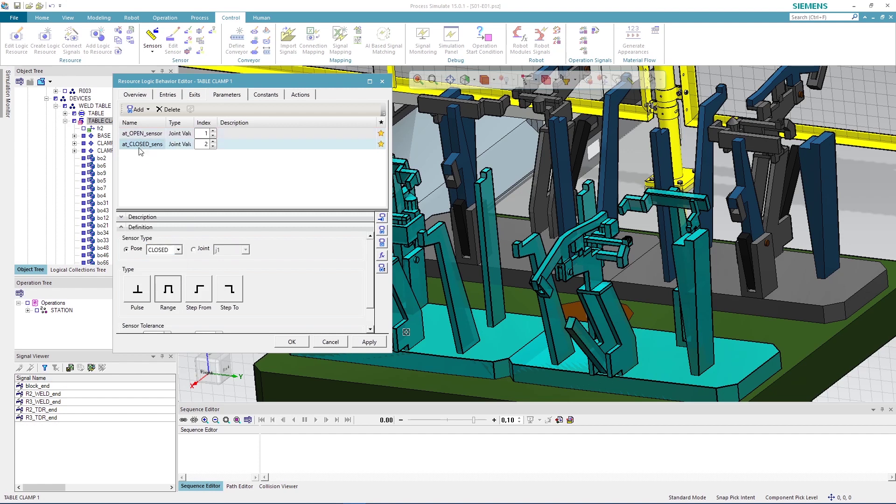
{"action": "left_click", "coordinate": [179, 250]}
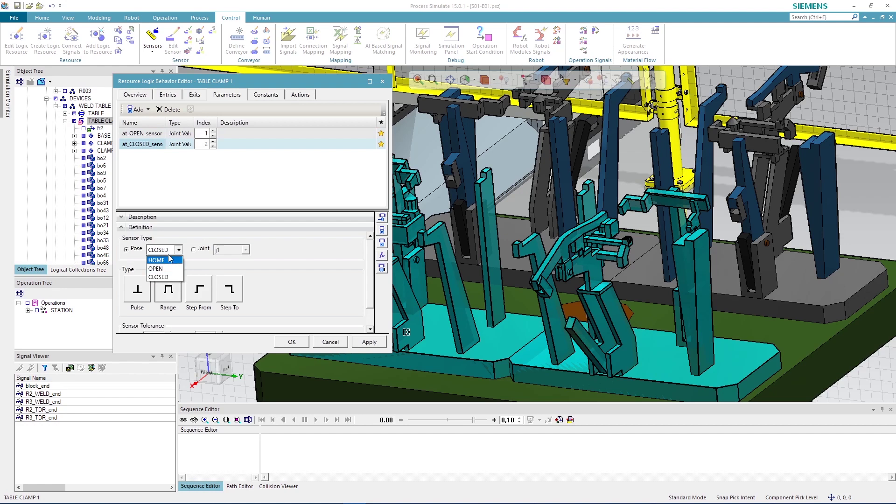
{"action": "left_click", "coordinate": [170, 188]}
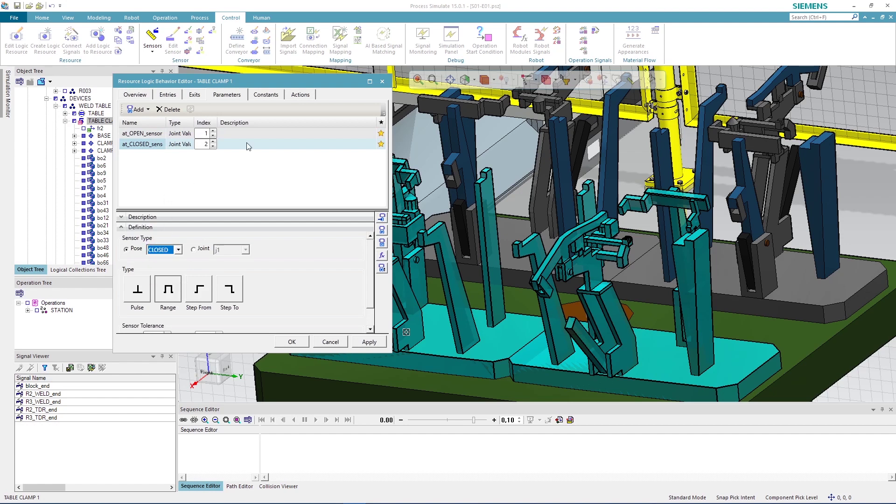
Inspect the rmtp_OPEN_action and rmtp_CLOSED_action value expressions, then accept the logic editor
{"action": "left_click", "coordinate": [302, 96]}
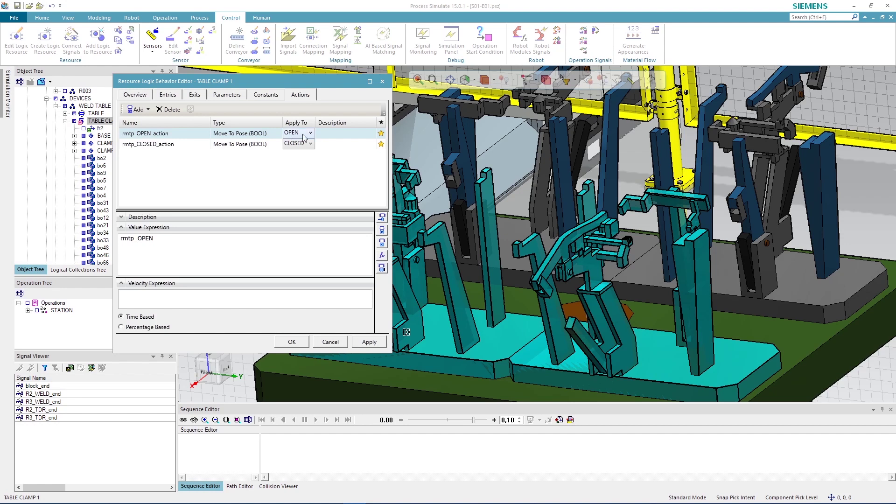
{"action": "left_click", "coordinate": [151, 145]}
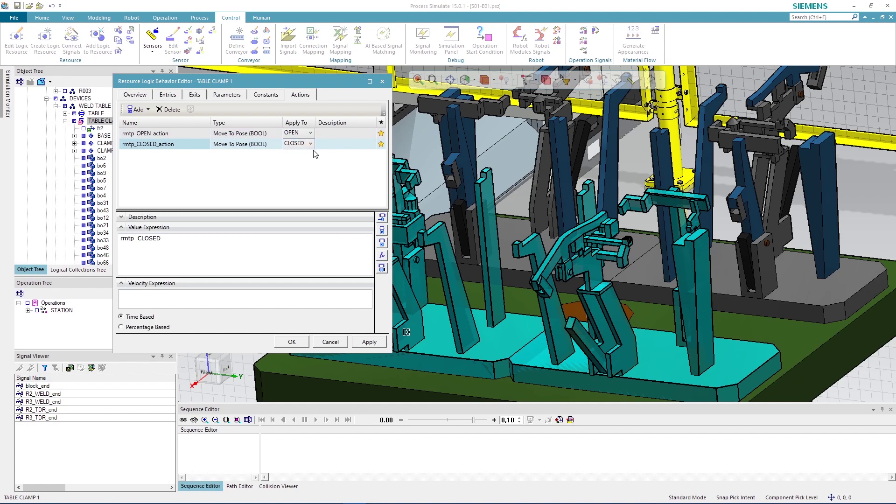
{"action": "left_click", "coordinate": [292, 342]}
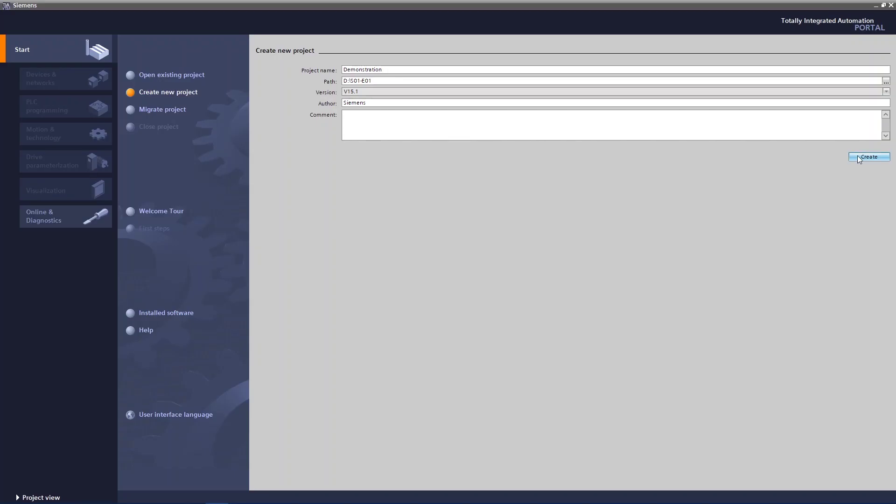
Create the new TIA Portal project named Demonstration
{"action": "left_click", "coordinate": [867, 155]}
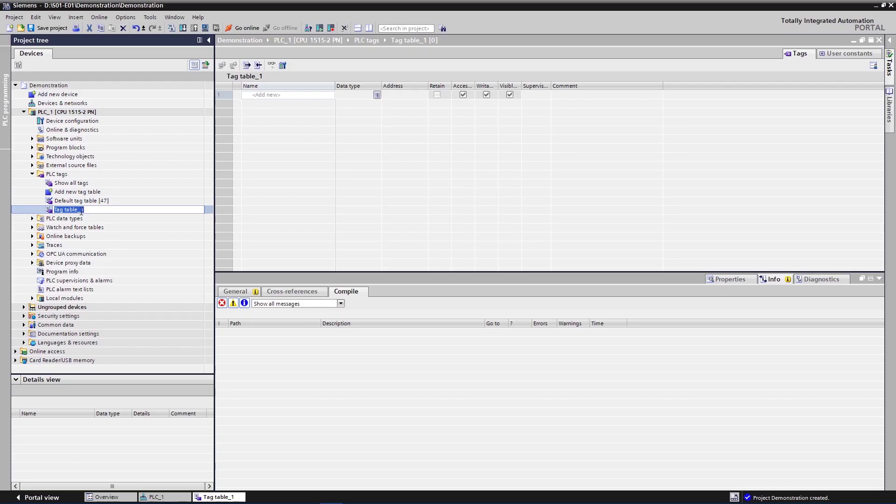
{"action": "type", "text": "CLAMP"}
Name the tag table CLAMP and add the tags At_CLOSED, At_OPEN and OPEN
{"action": "key", "text": "Return"}
{"action": "left_click", "coordinate": [278, 96]}
{"action": "type", "text": "At_CLOSED"}
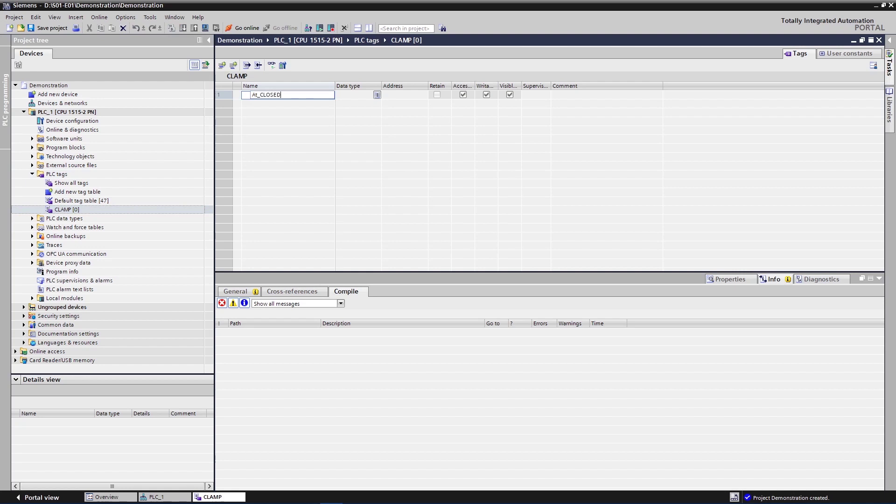
{"action": "key", "text": "Return"}
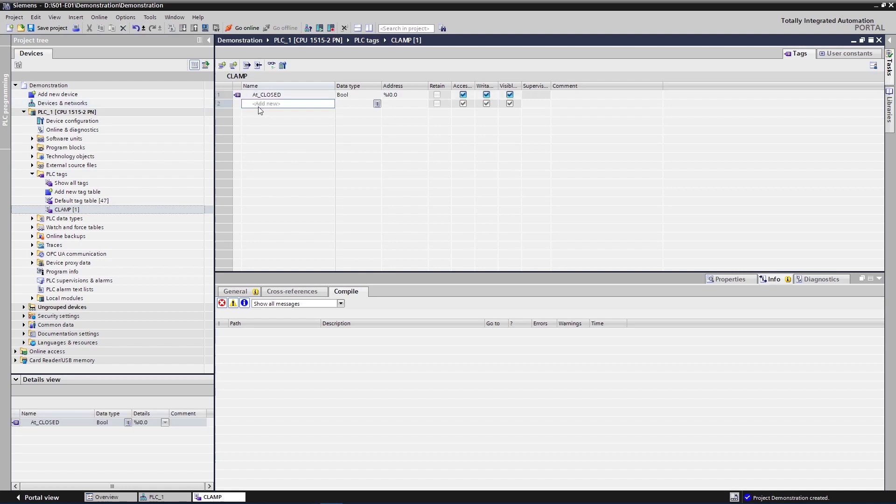
{"action": "left_click", "coordinate": [258, 105]}
{"action": "type", "text": "At_OPEN"}
{"action": "key", "text": "Return"}
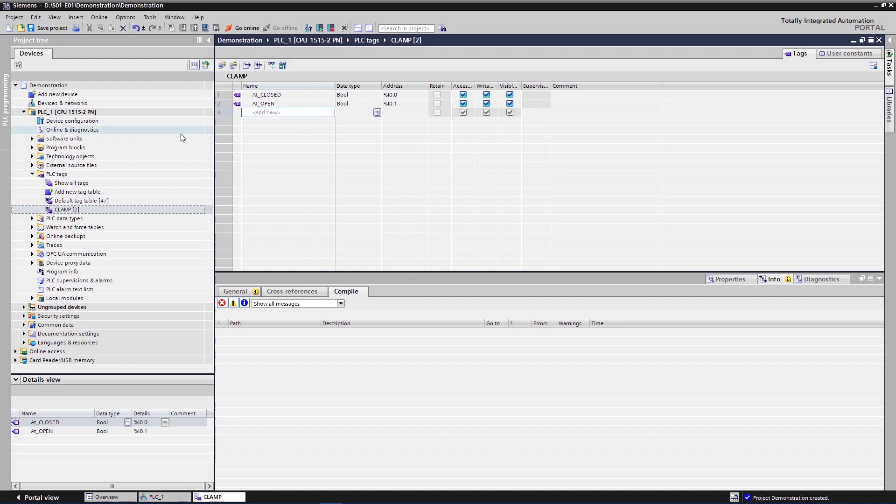
{"action": "left_click", "coordinate": [259, 113]}
{"action": "type", "text": "OPEN"}
{"action": "key", "text": "Return"}
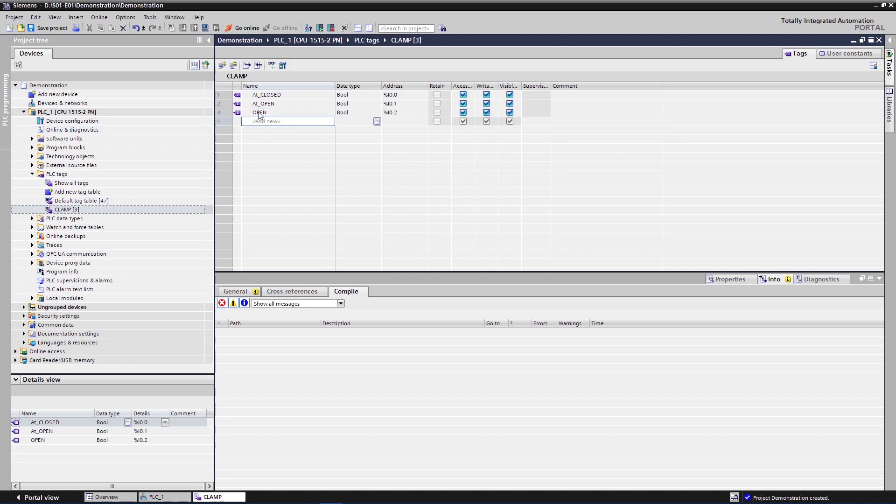
Set OPEN's address to %Q0.0, add CLOSE at %Q0.1, and select all four tags
{"action": "left_click", "coordinate": [413, 113]}
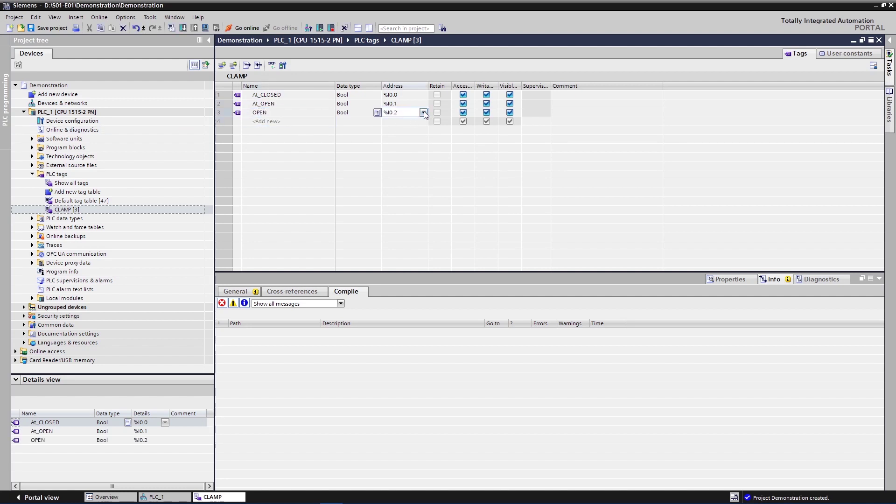
{"action": "left_click", "coordinate": [423, 113]}
{"action": "double_click", "coordinate": [483, 160]}
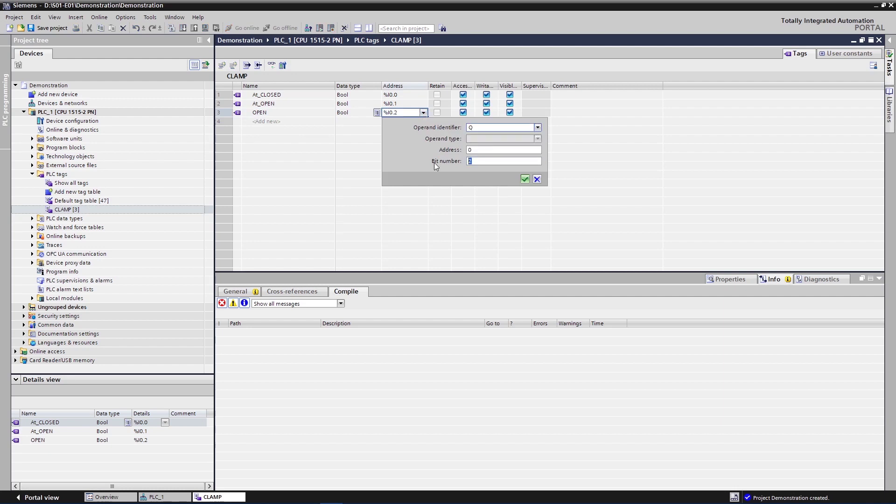
{"action": "type", "text": "0"}
{"action": "left_click", "coordinate": [525, 180]}
{"action": "left_click", "coordinate": [265, 121]}
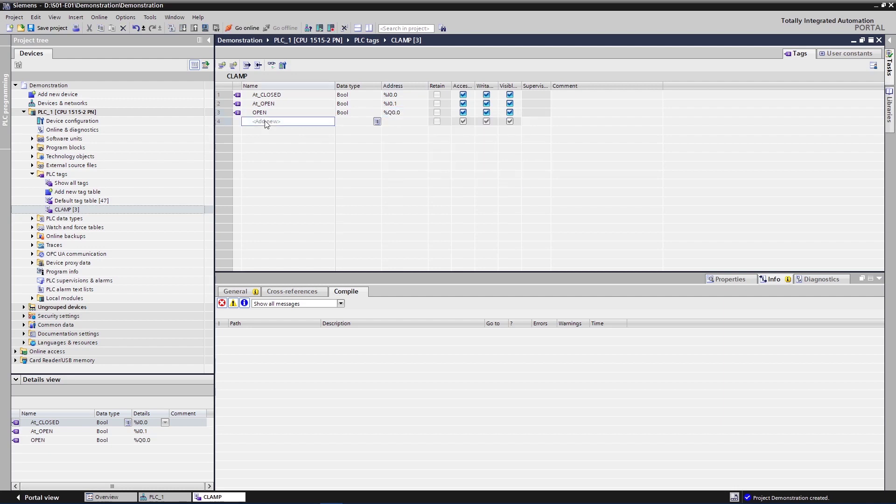
{"action": "type", "text": "CLOSE"}
{"action": "key", "text": "Return"}
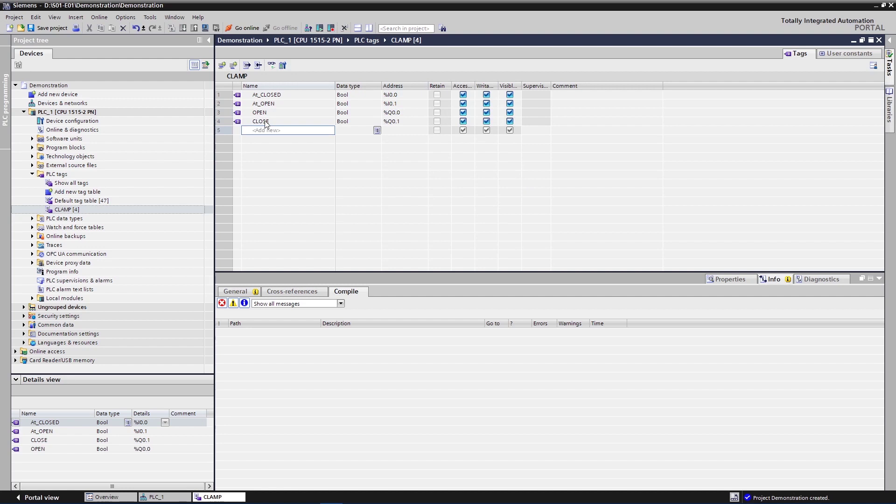
{"action": "left_click_drag", "start_coordinate": [269, 97], "coordinate": [267, 124]}
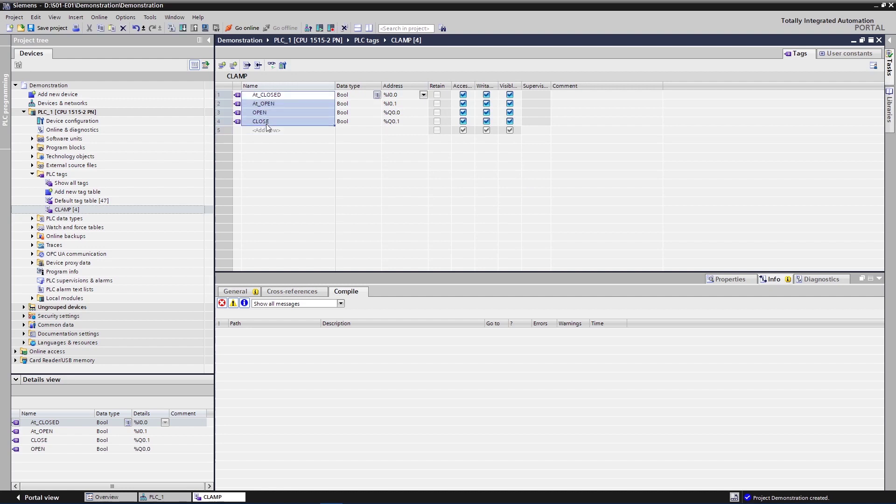
{"action": "left_click", "coordinate": [33, 226]}
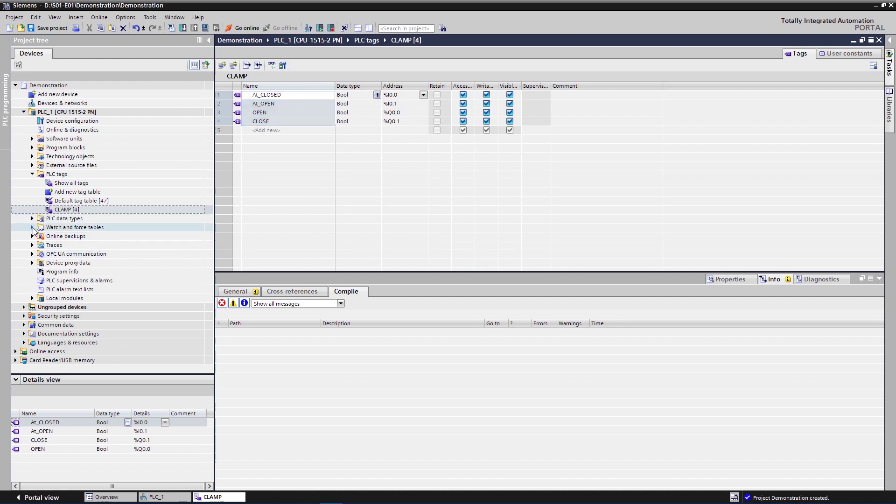
Add a new watch table and paste the four CLAMP tags into it
{"action": "left_click", "coordinate": [80, 237]}
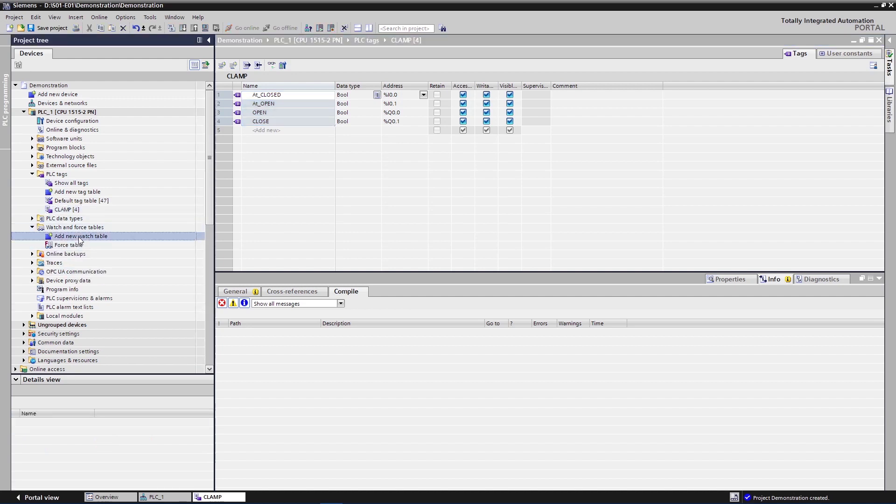
{"action": "double_click", "coordinate": [79, 236]}
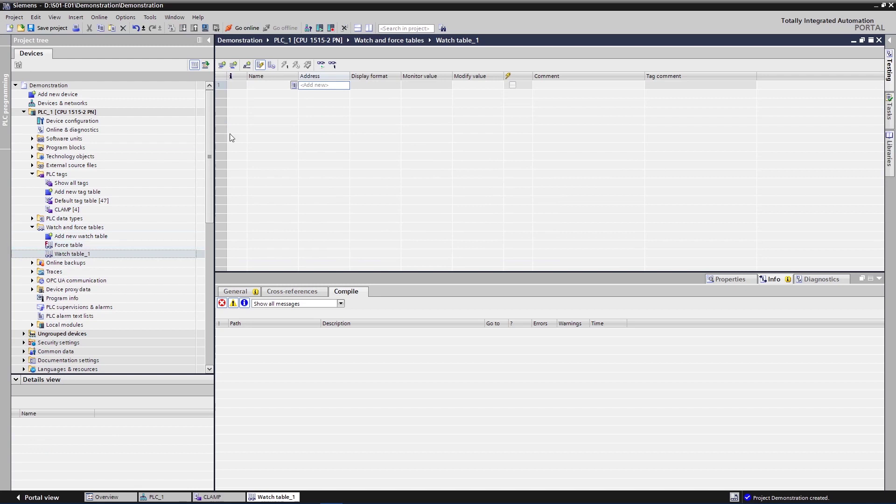
{"action": "left_click", "coordinate": [272, 85]}
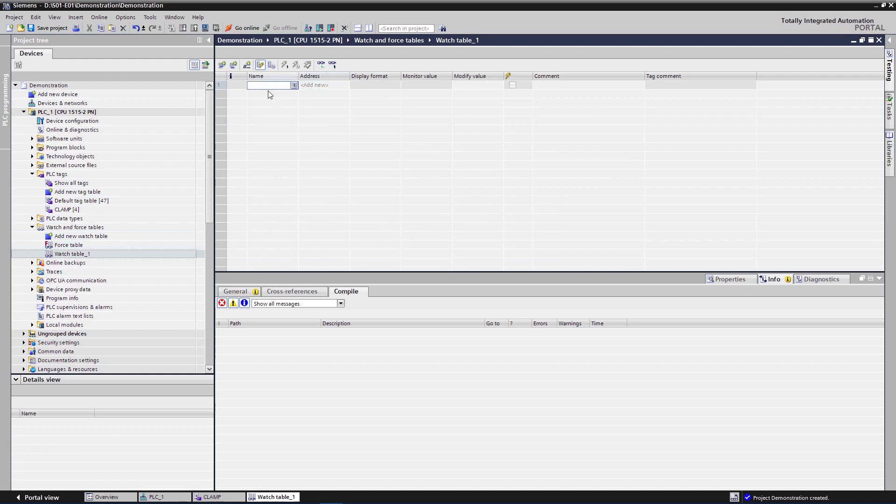
{"action": "key", "text": "ctrl+v"}
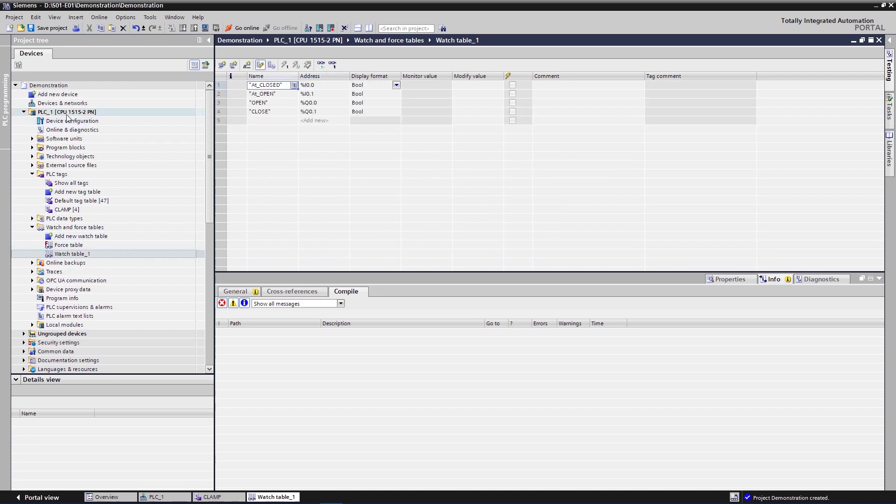
Save the Demonstration project and select its root in the project tree
{"action": "left_click", "coordinate": [67, 113]}
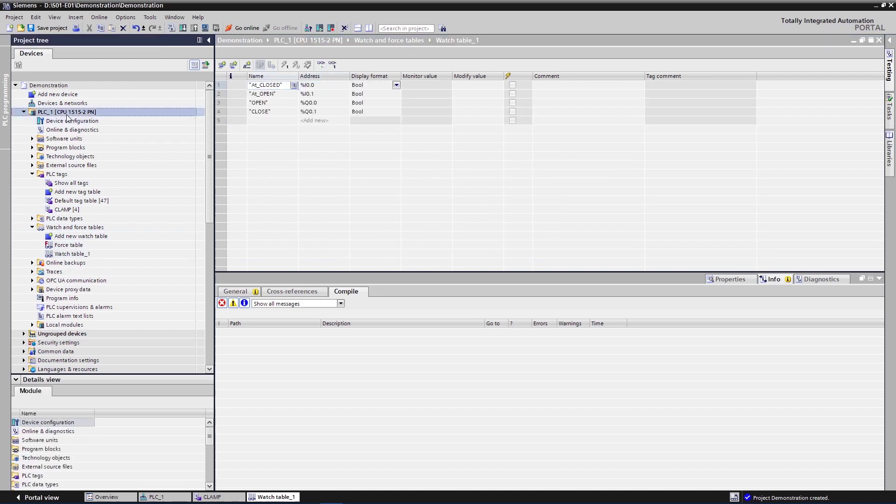
{"action": "left_click", "coordinate": [53, 30]}
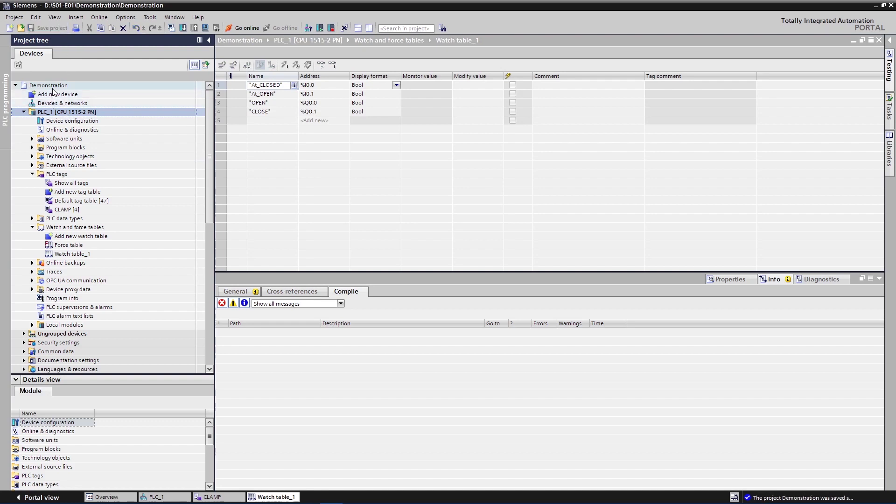
{"action": "left_click", "coordinate": [83, 86]}
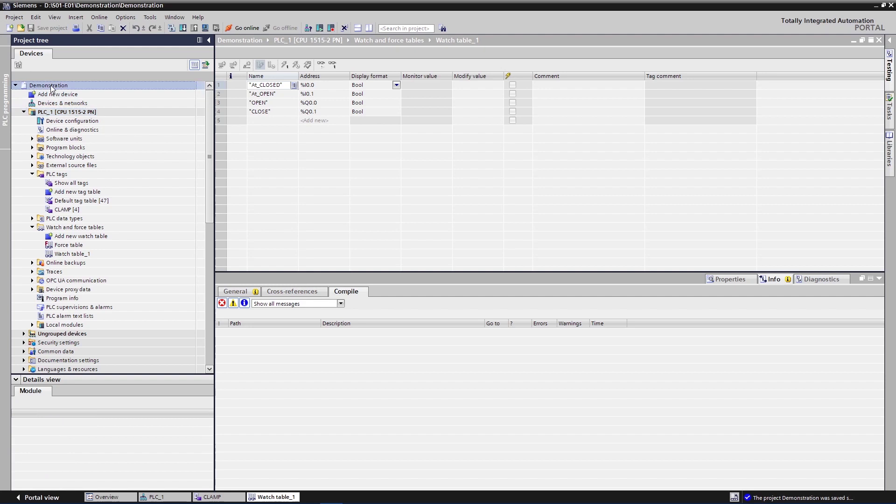
Enable 'Support simulation during block compilation' in the Demonstration project's Protection properties
{"action": "right_click", "coordinate": [83, 88]}
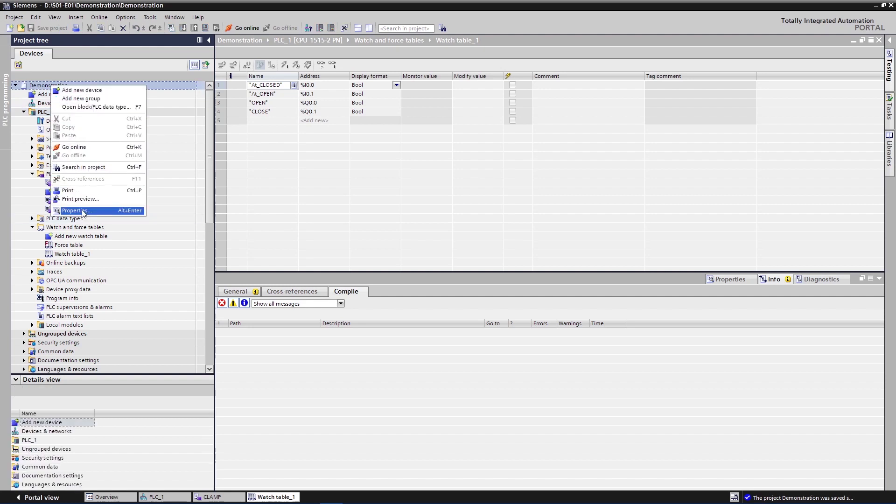
{"action": "left_click", "coordinate": [84, 212]}
{"action": "left_click", "coordinate": [338, 172]}
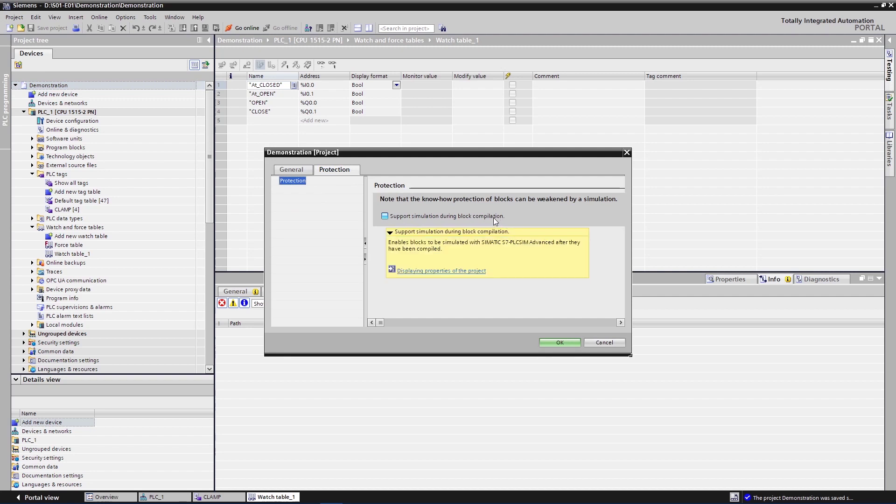
{"action": "left_click", "coordinate": [493, 218]}
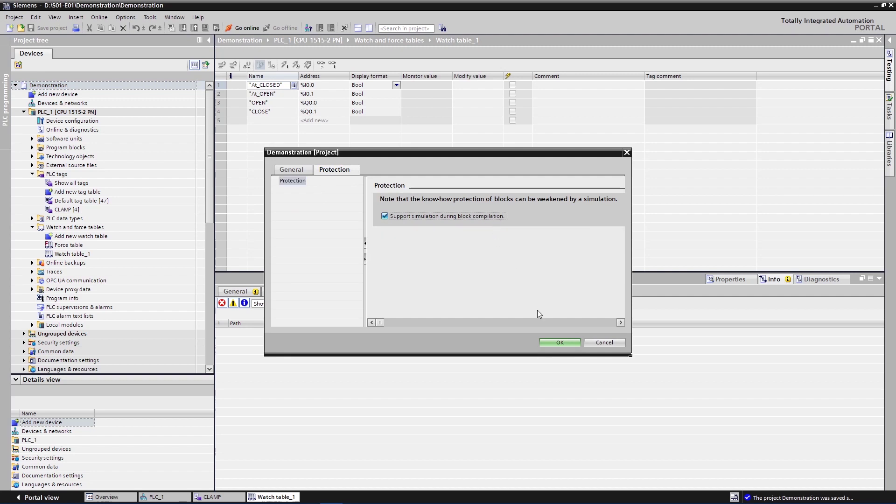
{"action": "left_click", "coordinate": [560, 342]}
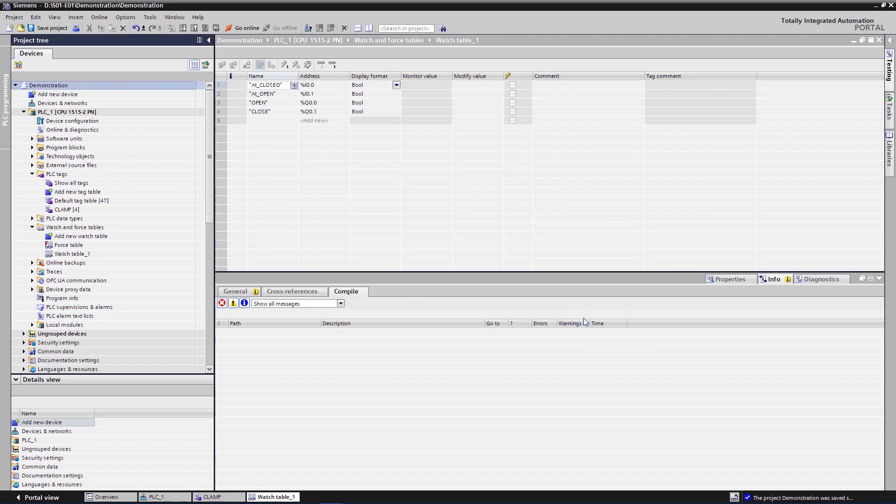
{"action": "left_click", "coordinate": [67, 112]}
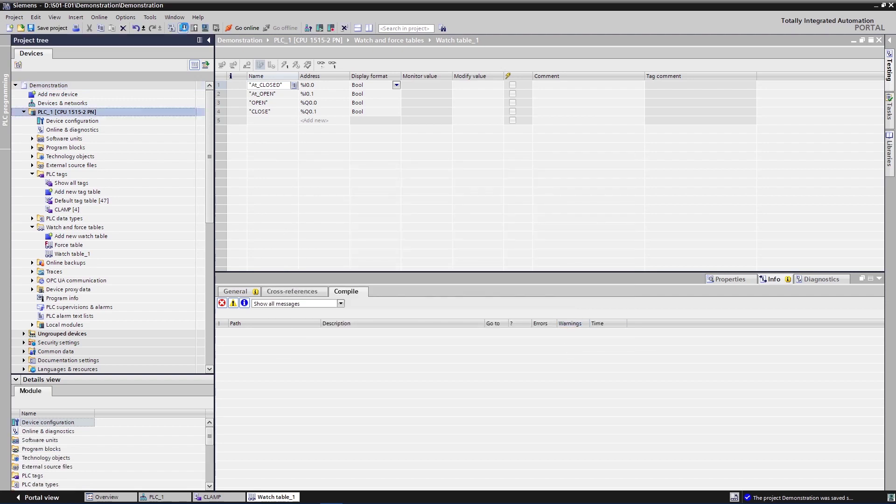
Download PLC_1 to the simulated CPU, start the module, and open the CLAMP tag table
{"action": "left_click", "coordinate": [184, 27]}
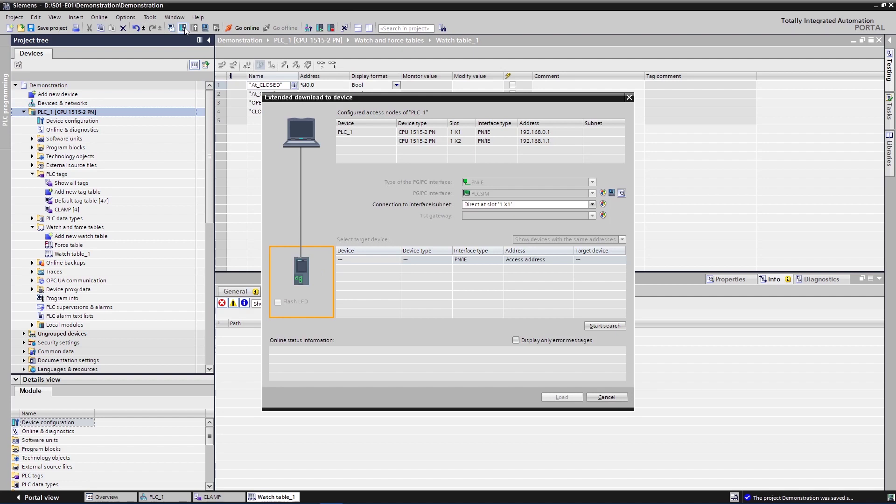
{"action": "left_click", "coordinate": [612, 328]}
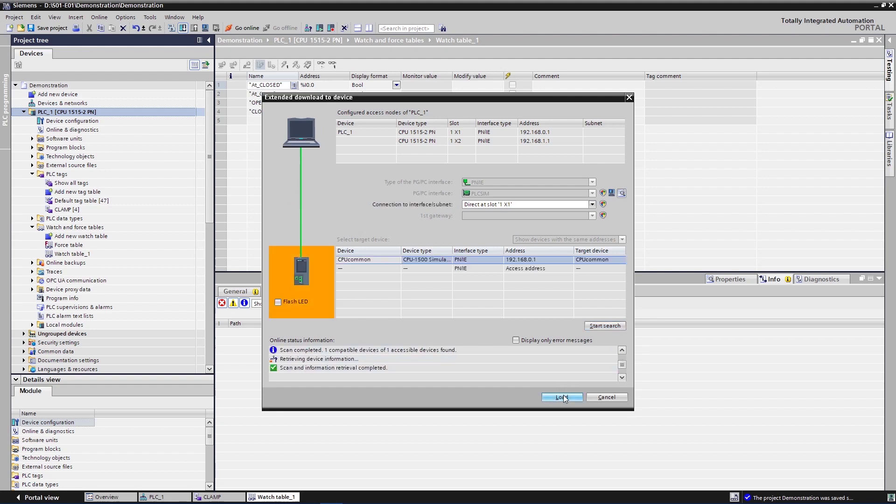
{"action": "left_click", "coordinate": [562, 397]}
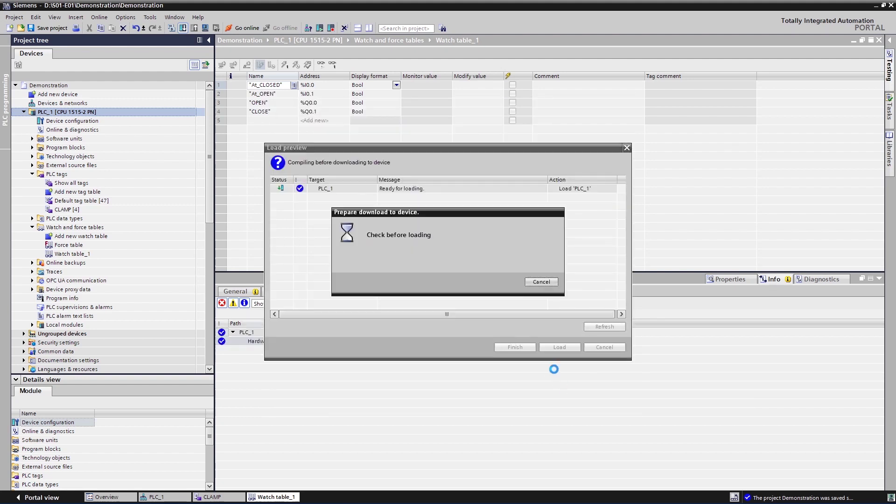
{"action": "left_click", "coordinate": [612, 206]}
{"action": "left_click", "coordinate": [589, 222]}
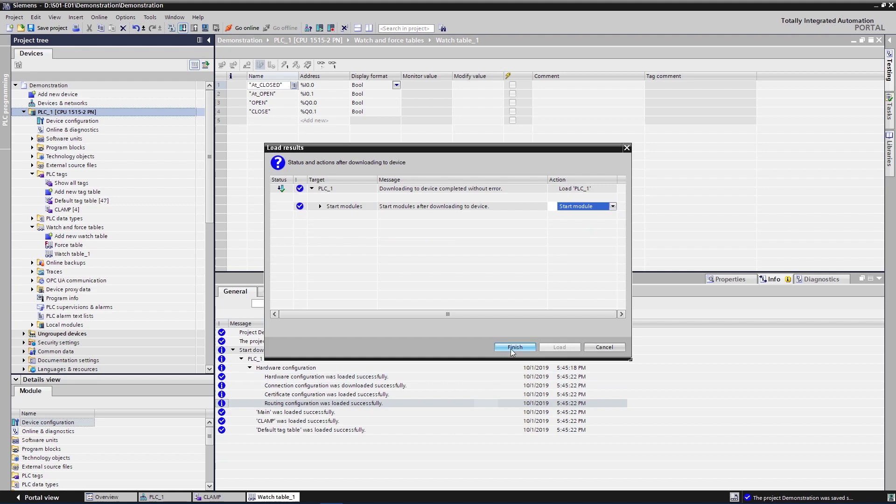
{"action": "left_click", "coordinate": [513, 347]}
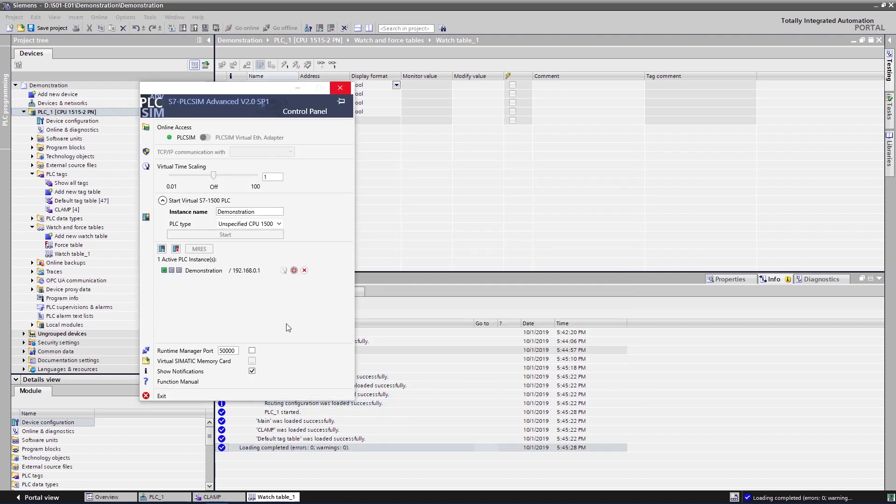
{"action": "left_click", "coordinate": [164, 273]}
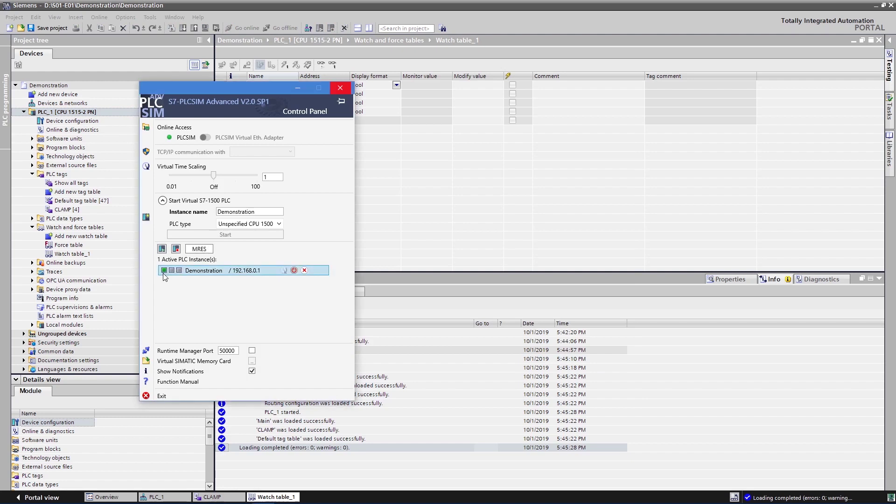
{"action": "double_click", "coordinate": [70, 210]}
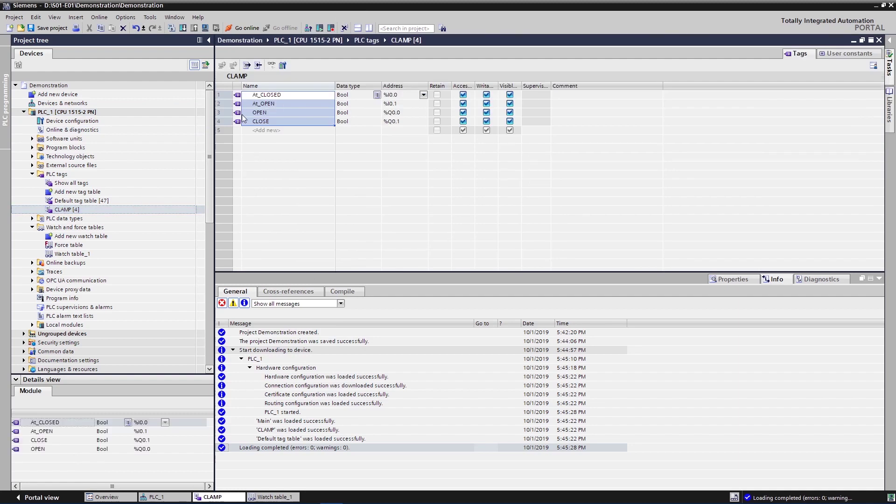
Export the CLAMP tags with D:\S01-E01\PLCTags.sdf as the file path
{"action": "left_click", "coordinate": [248, 67]}
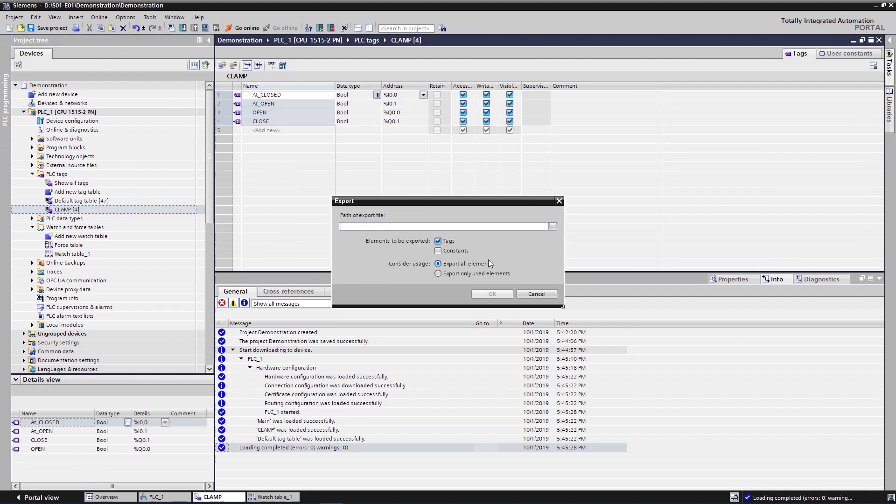
{"action": "left_click", "coordinate": [350, 226]}
{"action": "key", "text": "ctrl+v"}
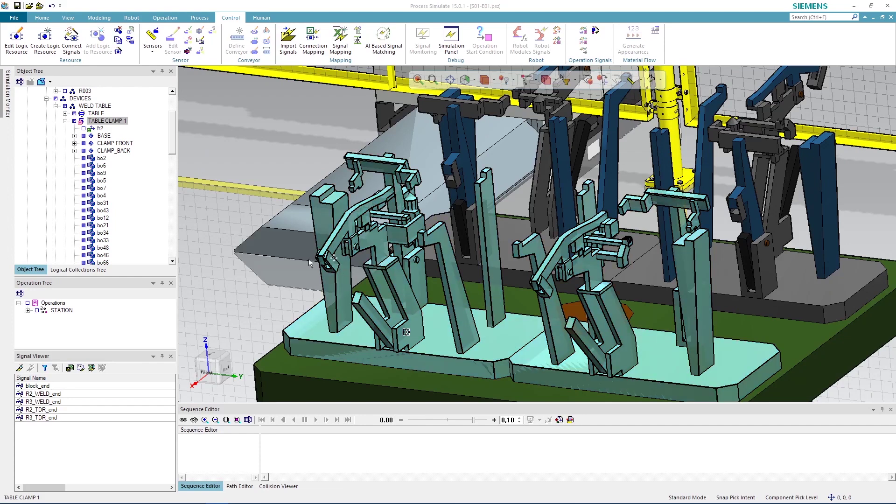
Load PLCTags.sdf and map tag names, Bool types and addresses into the import list
{"action": "left_click", "coordinate": [289, 45]}
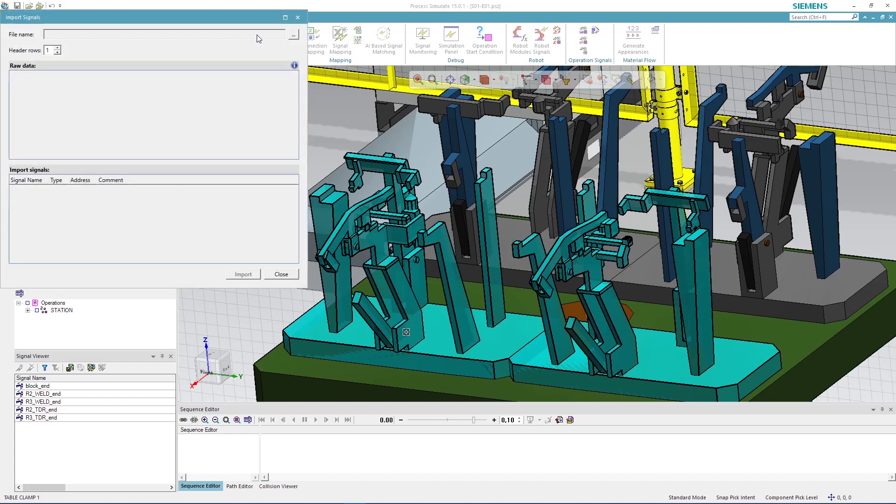
{"action": "key", "text": "Return"}
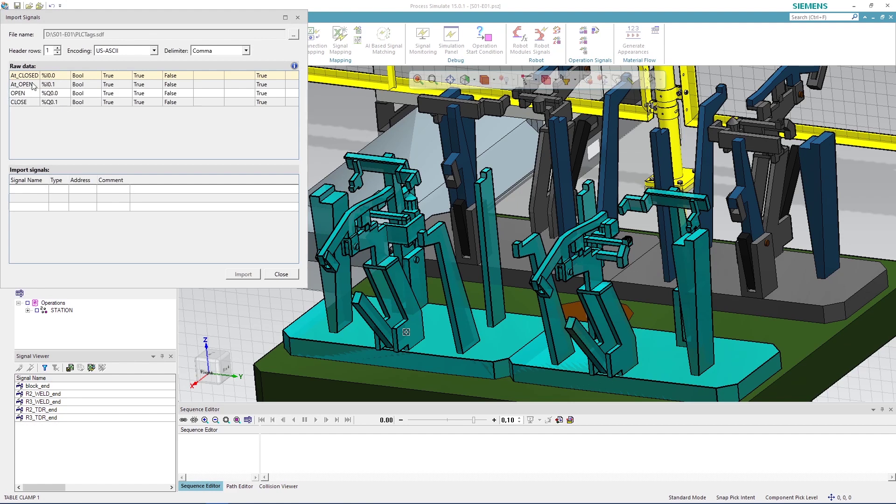
{"action": "left_click_drag", "start_coordinate": [26, 77], "coordinate": [22, 195]}
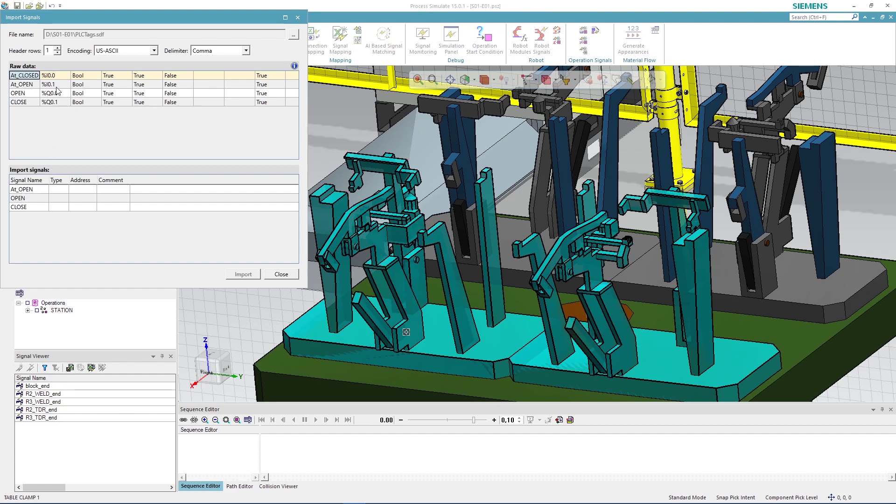
{"action": "left_click_drag", "start_coordinate": [78, 78], "coordinate": [59, 198]}
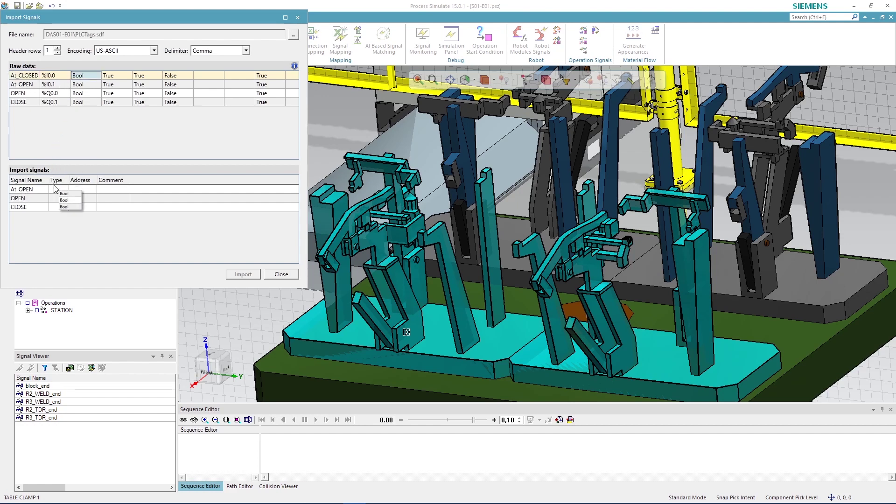
{"action": "left_click_drag", "start_coordinate": [58, 81], "coordinate": [83, 191]}
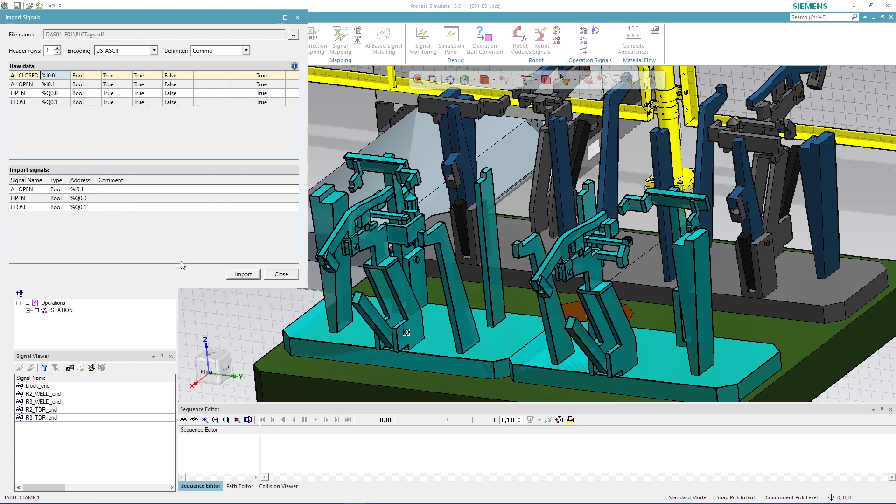
Set header rows to 0 and import At_CLOSED, At_OPEN, OPEN and CLOSE, skipping the log
{"action": "left_click", "coordinate": [58, 54]}
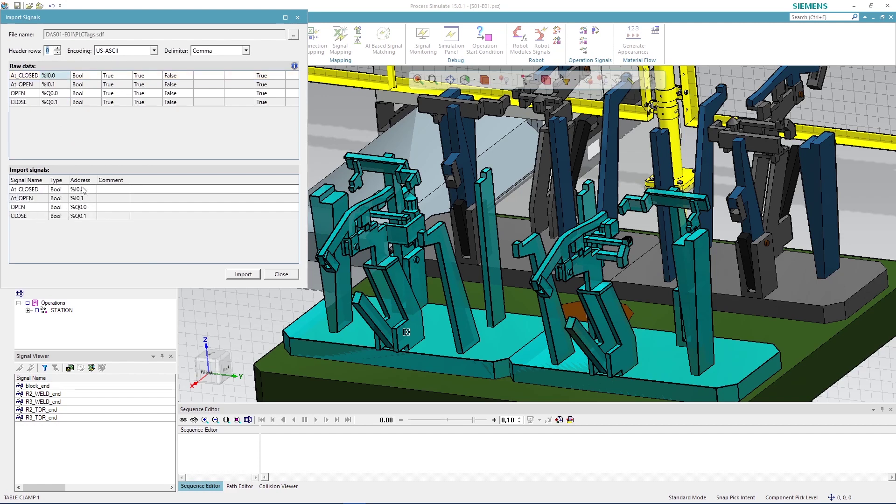
{"action": "left_click", "coordinate": [252, 278]}
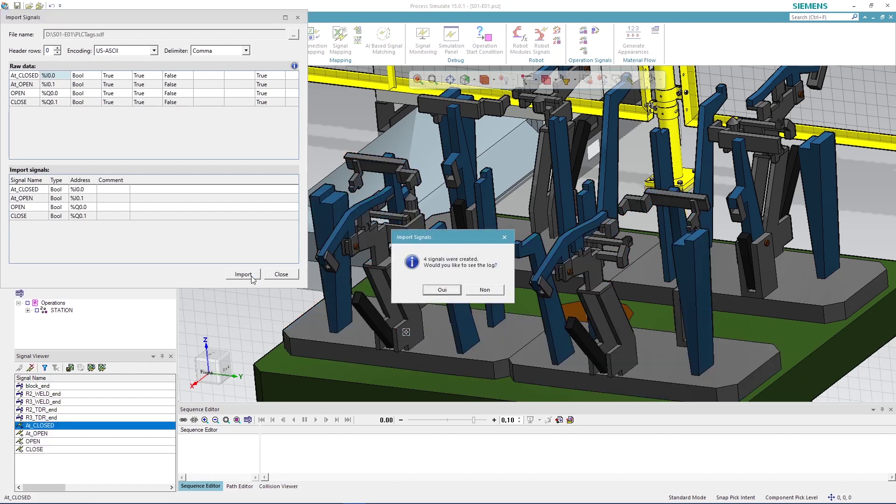
{"action": "left_click", "coordinate": [491, 290]}
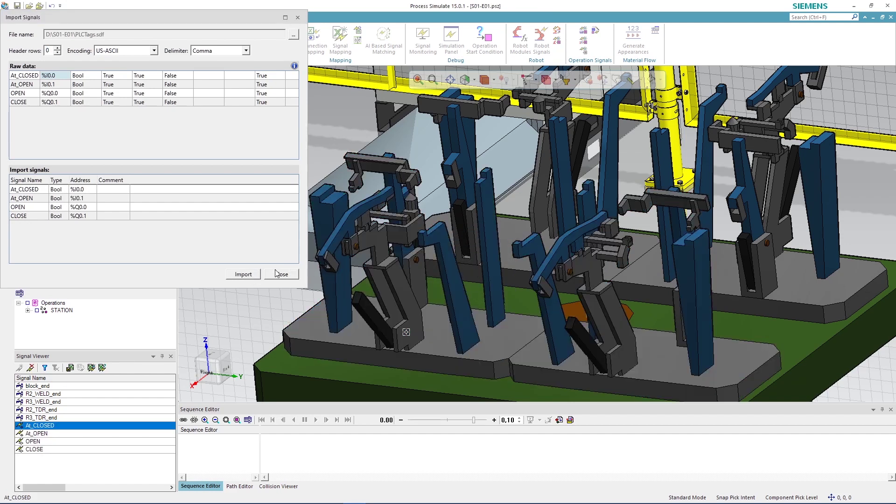
{"action": "left_click", "coordinate": [280, 274]}
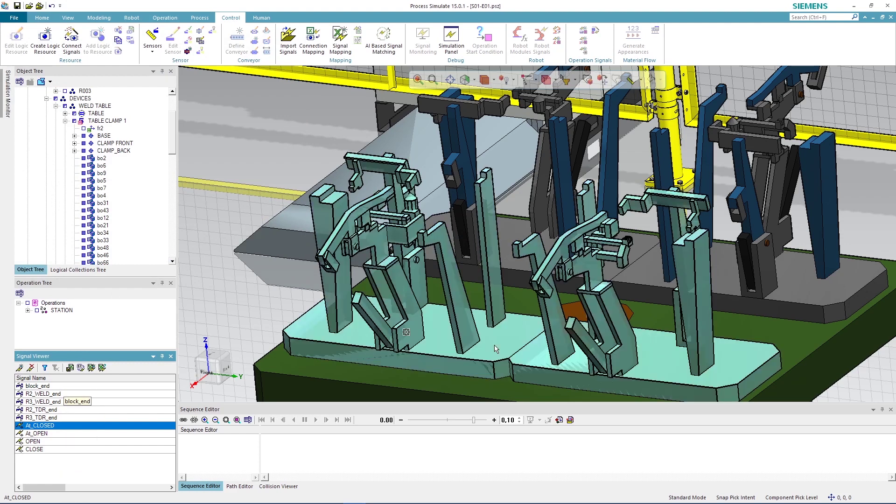
In TABLE CLAMP 1's logic behavior, connect OPEN and CLOSE to rmtp_OPEN and rmtp_CLOSED
{"action": "left_click", "coordinate": [495, 346]}
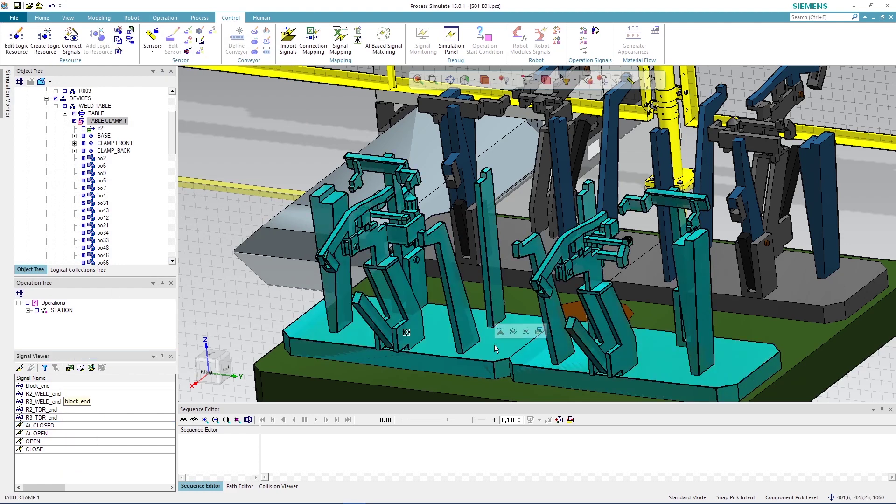
{"action": "left_click", "coordinate": [17, 46]}
{"action": "left_click", "coordinate": [168, 95]}
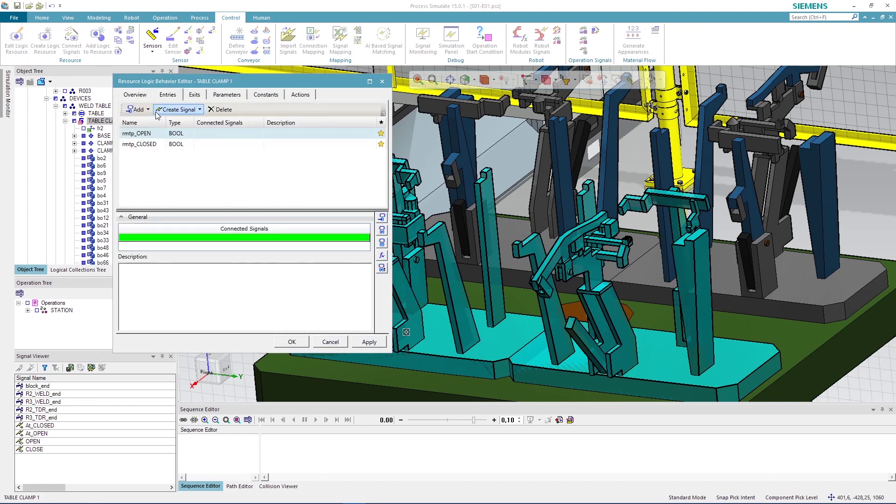
{"action": "left_click", "coordinate": [147, 135]}
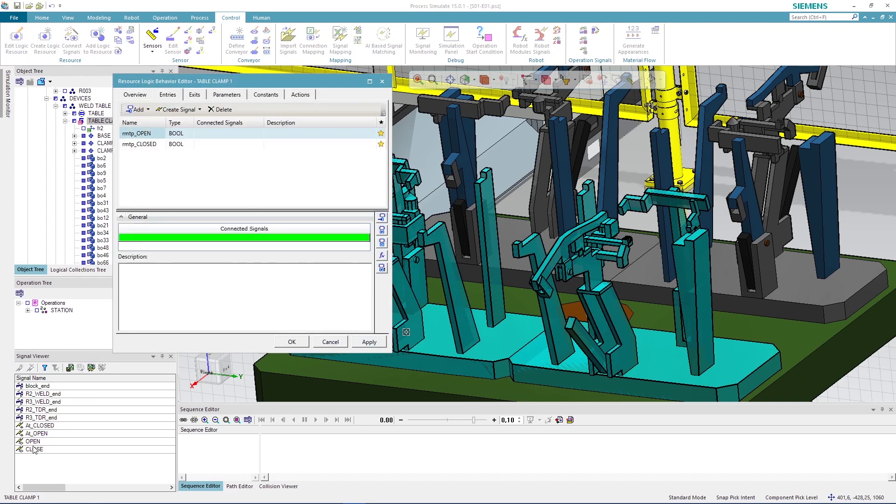
{"action": "left_click_drag", "start_coordinate": [33, 442], "coordinate": [210, 238]}
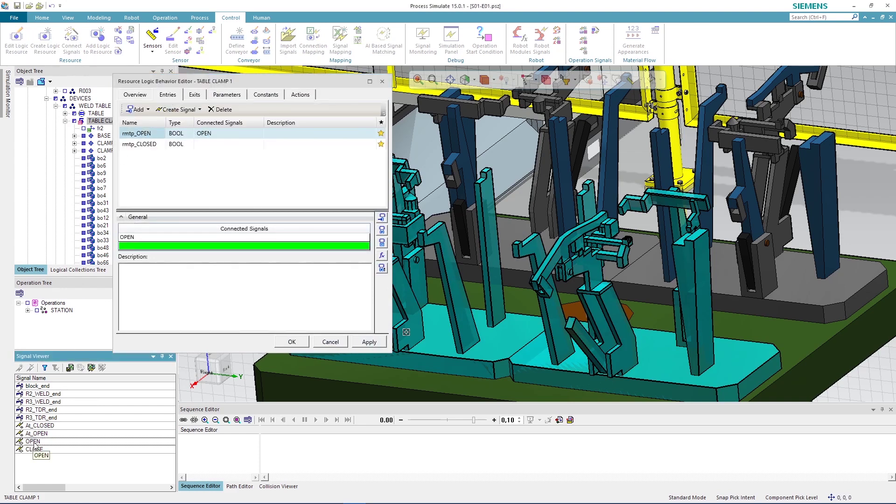
{"action": "left_click", "coordinate": [149, 144]}
{"action": "left_click_drag", "start_coordinate": [34, 450], "coordinate": [194, 147]}
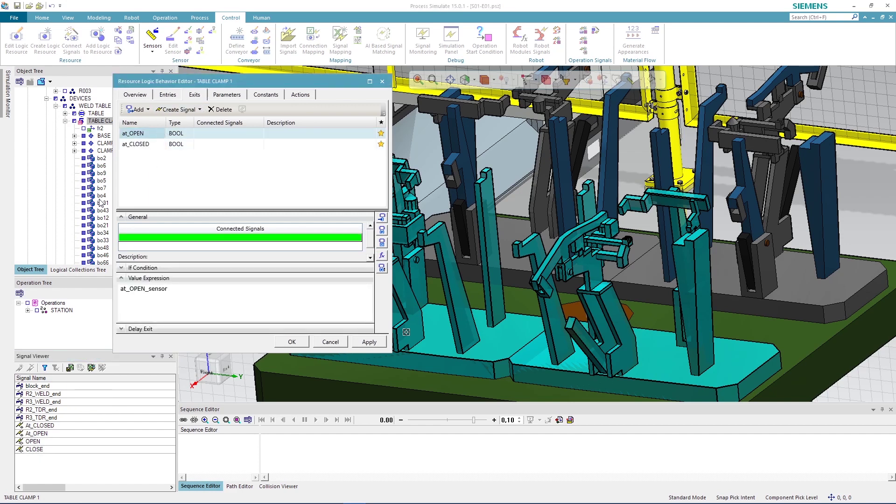
Connect At_OPEN and At_CLOSED to the at_OPEN and at_CLOSED entries and apply
{"action": "left_click_drag", "start_coordinate": [46, 435], "coordinate": [204, 133]}
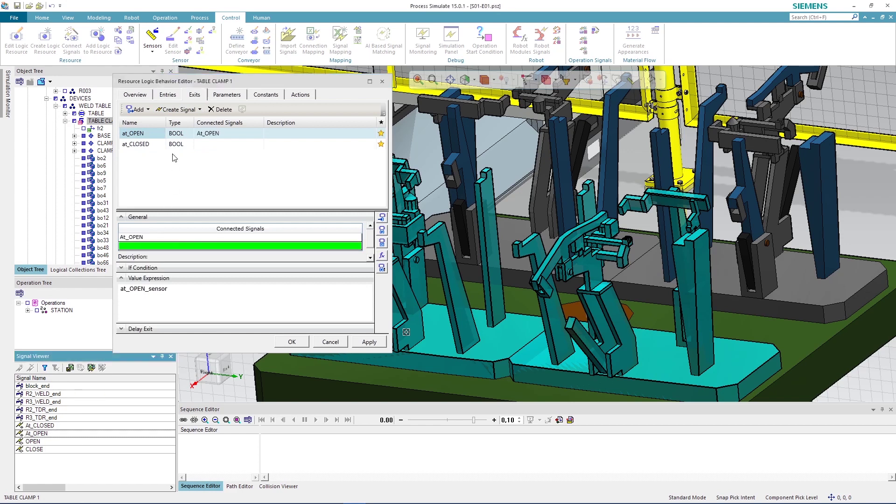
{"action": "left_click", "coordinate": [160, 145]}
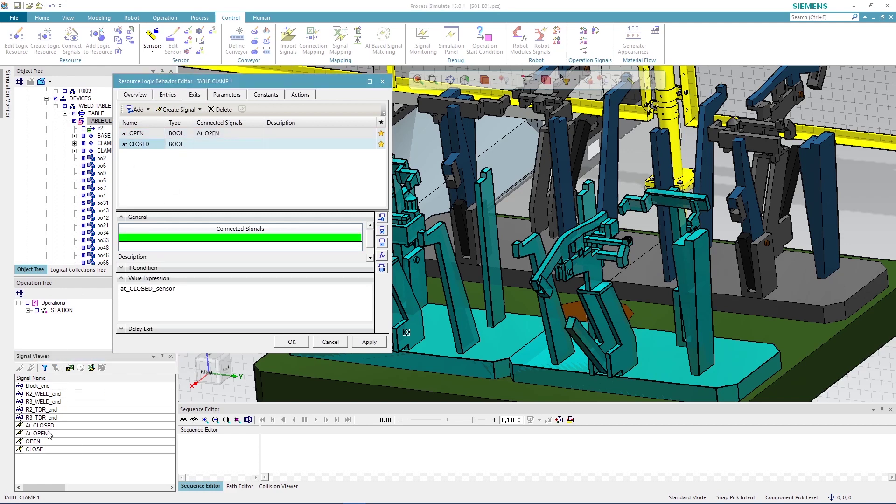
{"action": "left_click_drag", "start_coordinate": [40, 426], "coordinate": [194, 222]}
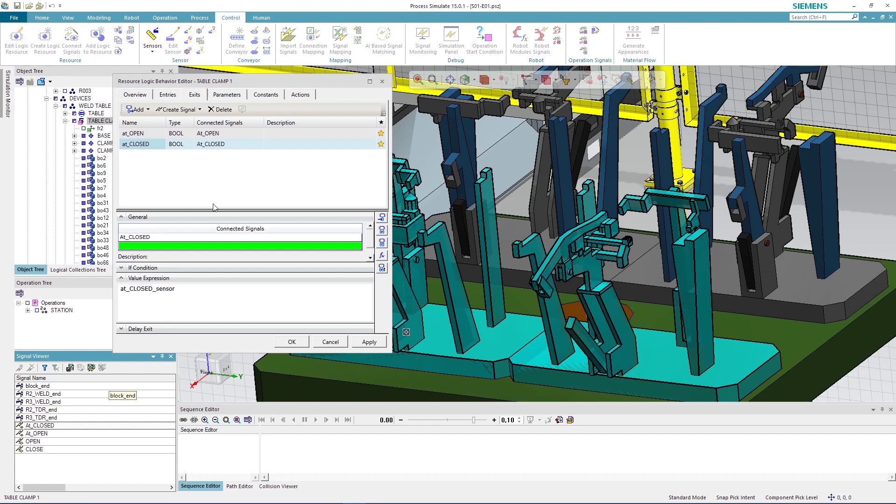
{"action": "left_click", "coordinate": [372, 345]}
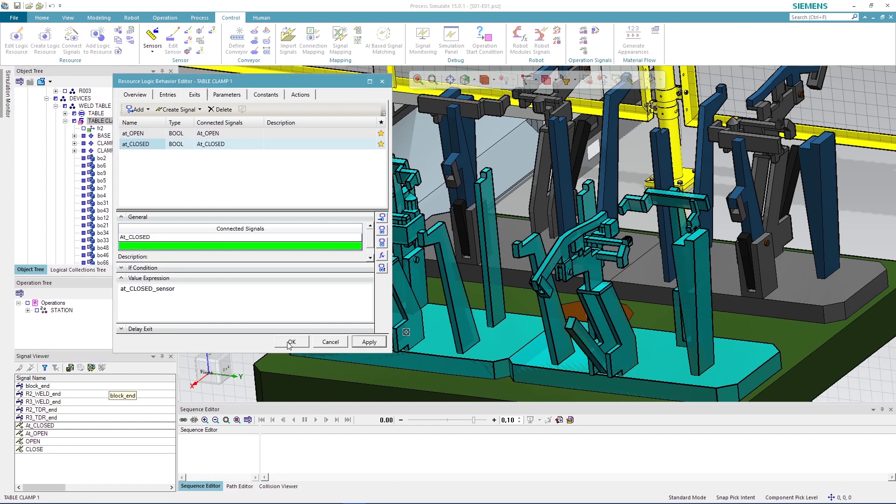
{"action": "left_click", "coordinate": [289, 342]}
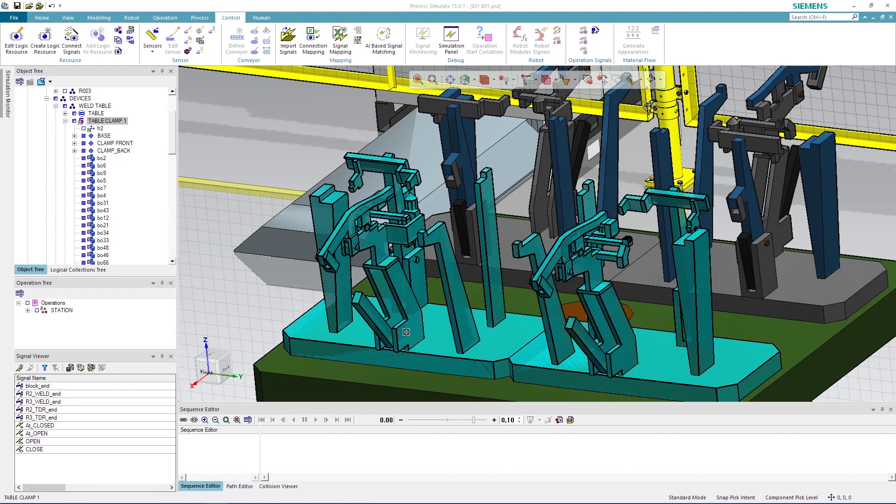
In Options, switch the simulation from cyclic evaluation to PLC with external connection
{"action": "left_click", "coordinate": [11, 19]}
{"action": "left_click", "coordinate": [33, 130]}
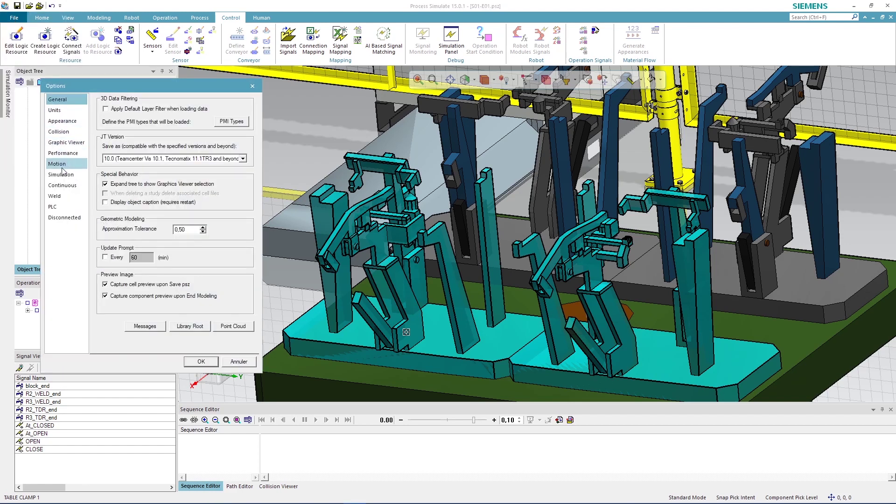
{"action": "left_click", "coordinate": [64, 209]}
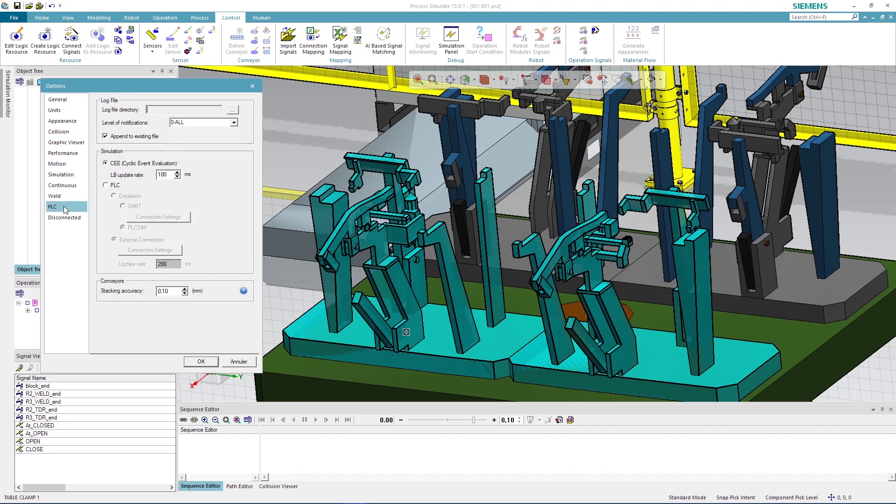
{"action": "left_click", "coordinate": [106, 186]}
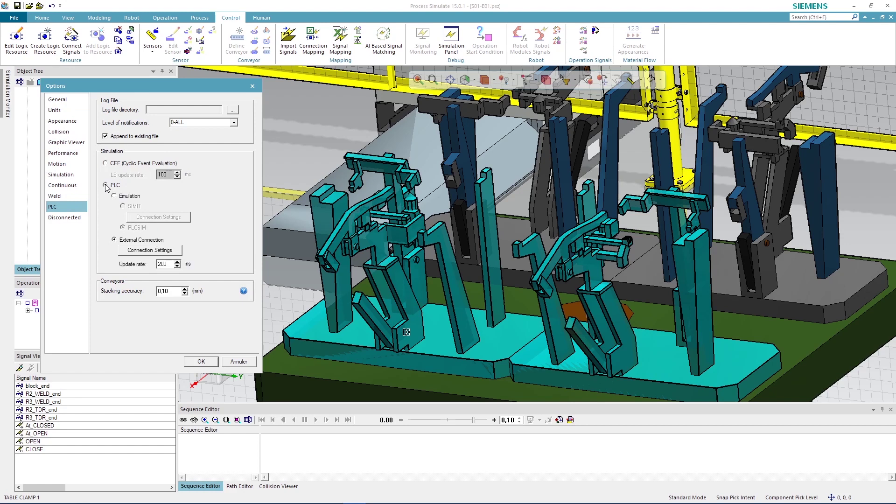
{"action": "left_click", "coordinate": [152, 253]}
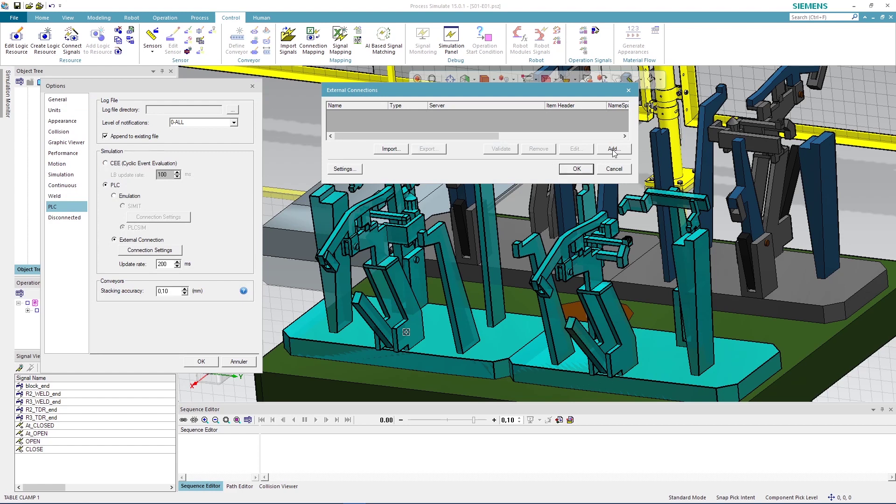
Add a PLCSIM Advanced connection named PLC to the Demonstration instance
{"action": "left_click", "coordinate": [614, 150]}
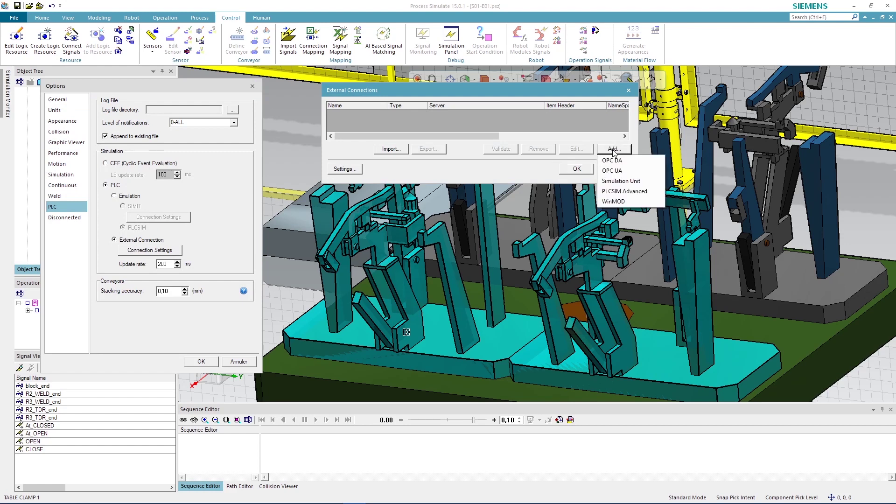
{"action": "left_click", "coordinate": [634, 195]}
{"action": "type", "text": "PLC"}
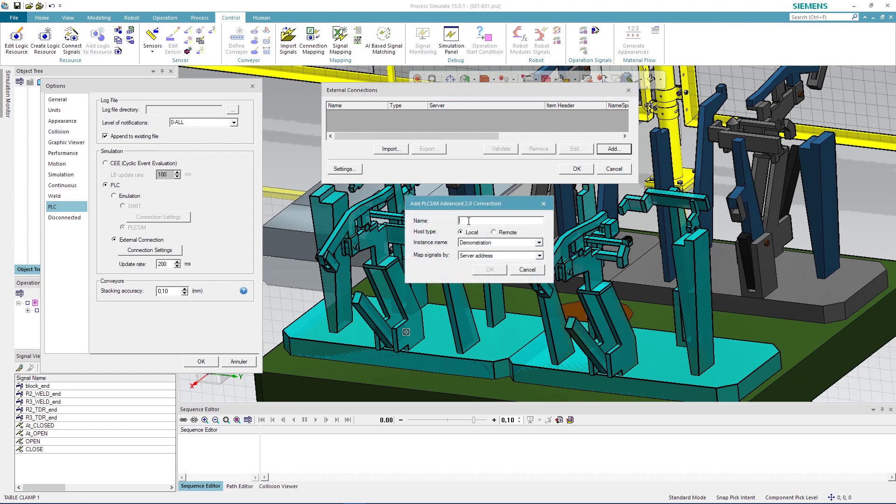
{"action": "left_click", "coordinate": [492, 243]}
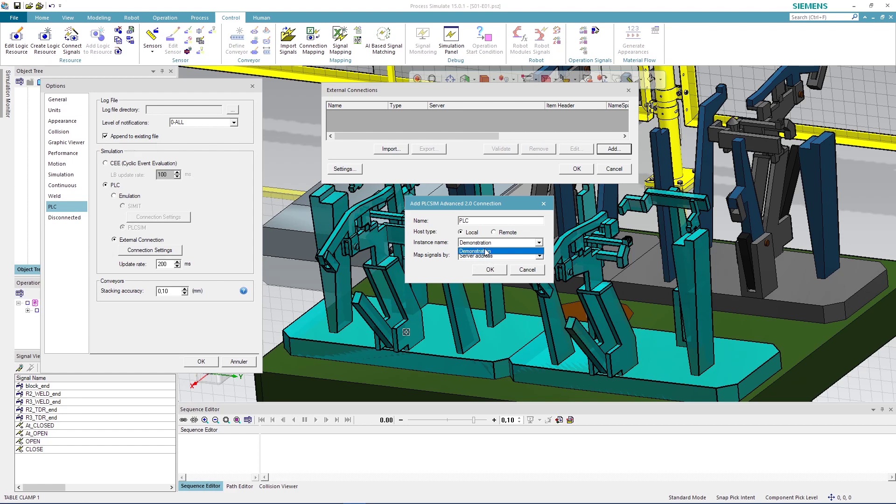
{"action": "left_click", "coordinate": [486, 251]}
{"action": "left_click", "coordinate": [490, 270]}
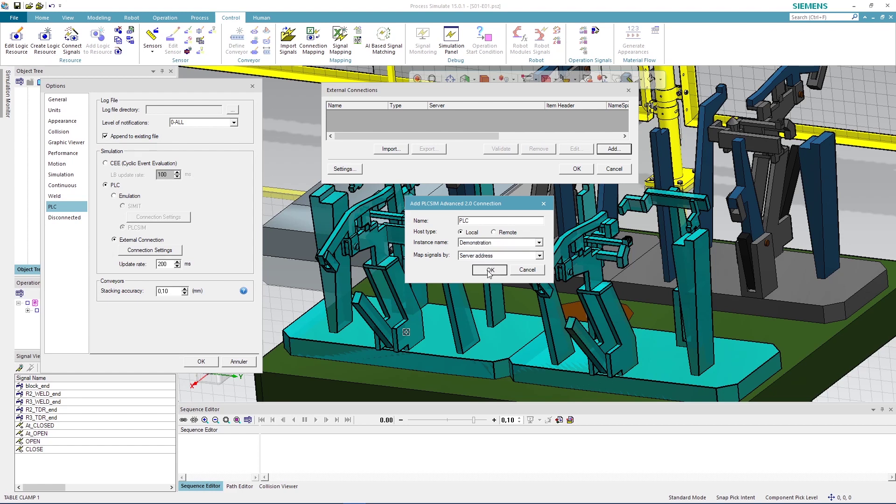
{"action": "left_click", "coordinate": [577, 169]}
Close Options and set the External Connection to PLC for all four clamp signals
{"action": "left_click", "coordinate": [201, 362]}
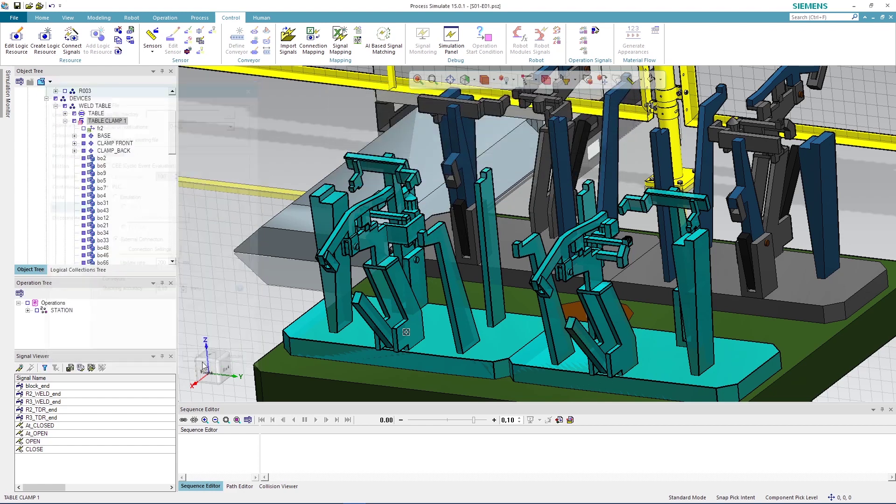
{"action": "left_click", "coordinate": [35, 425]}
{"action": "left_click", "coordinate": [32, 449], "text": "shift"}
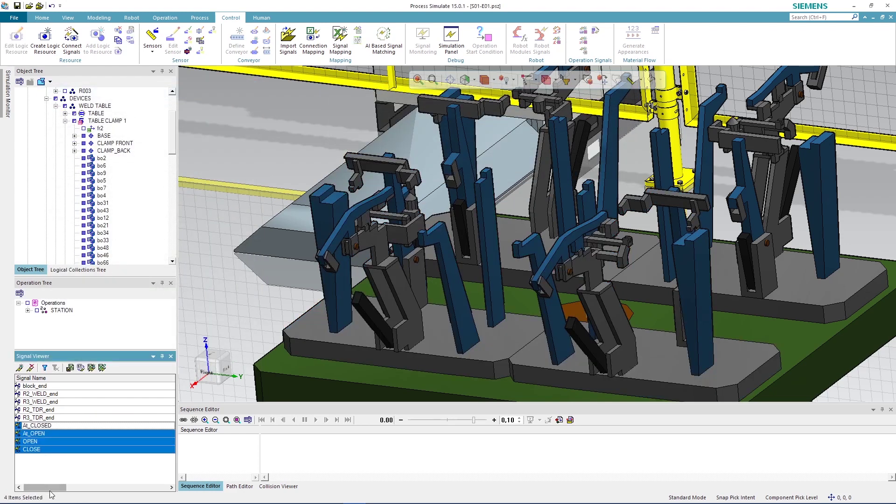
{"action": "left_click_drag", "start_coordinate": [51, 488], "coordinate": [135, 489]}
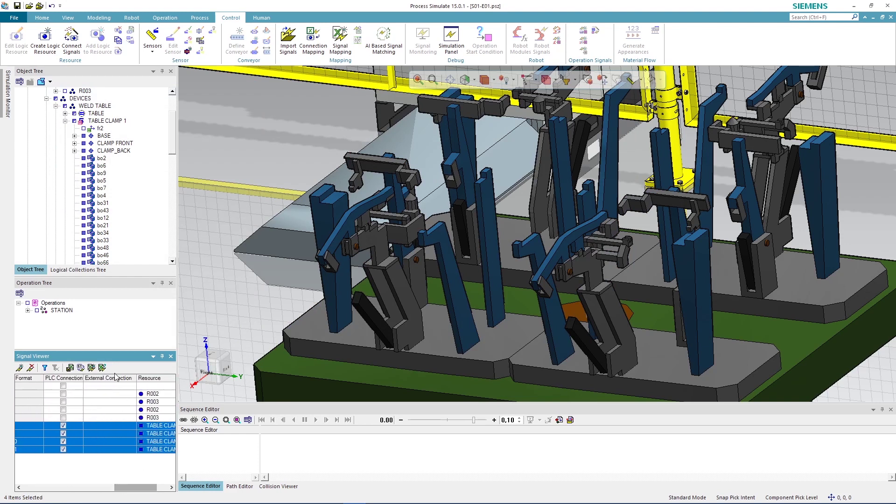
{"action": "left_click", "coordinate": [116, 426]}
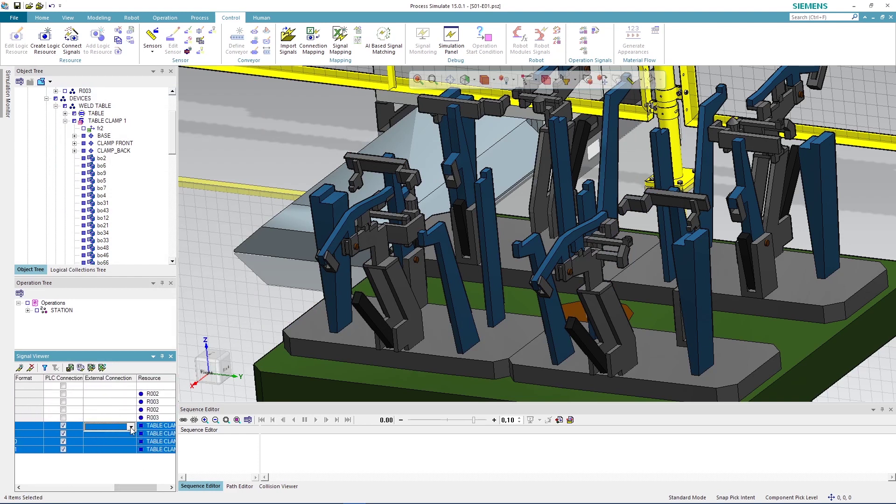
{"action": "left_click", "coordinate": [130, 427]}
{"action": "left_click", "coordinate": [120, 441]}
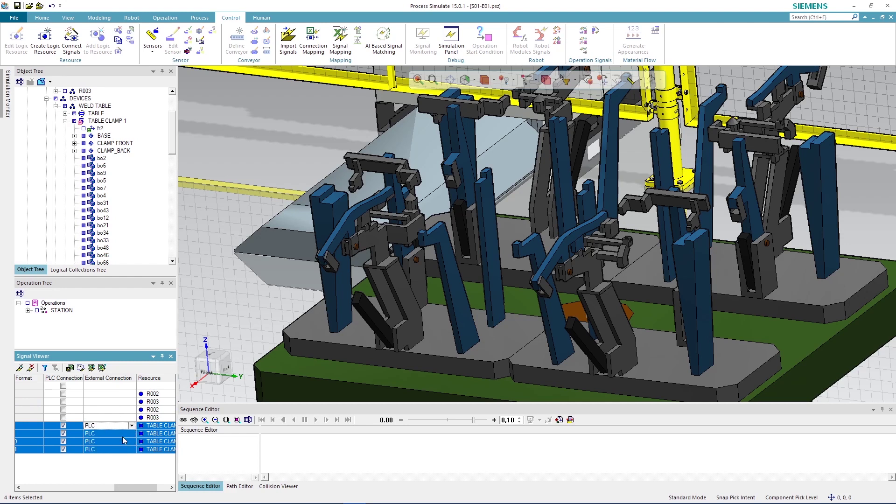
{"action": "left_click", "coordinate": [111, 475]}
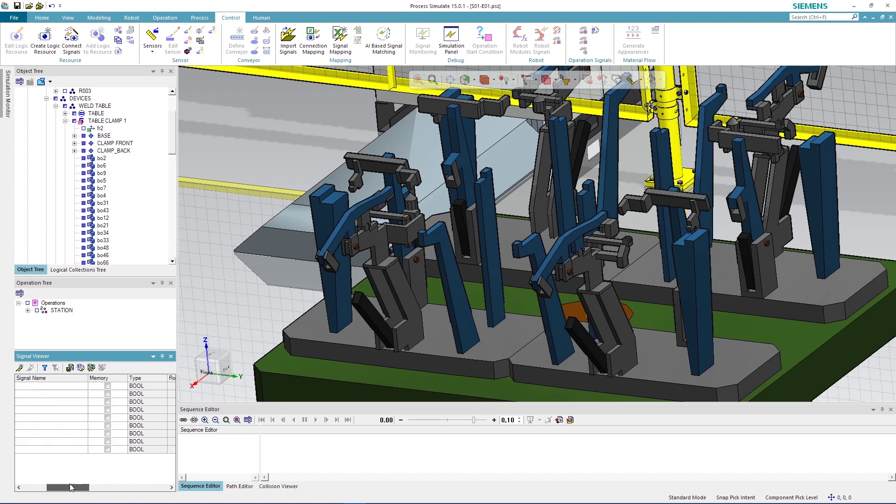
{"action": "left_click_drag", "start_coordinate": [139, 490], "coordinate": [28, 484]}
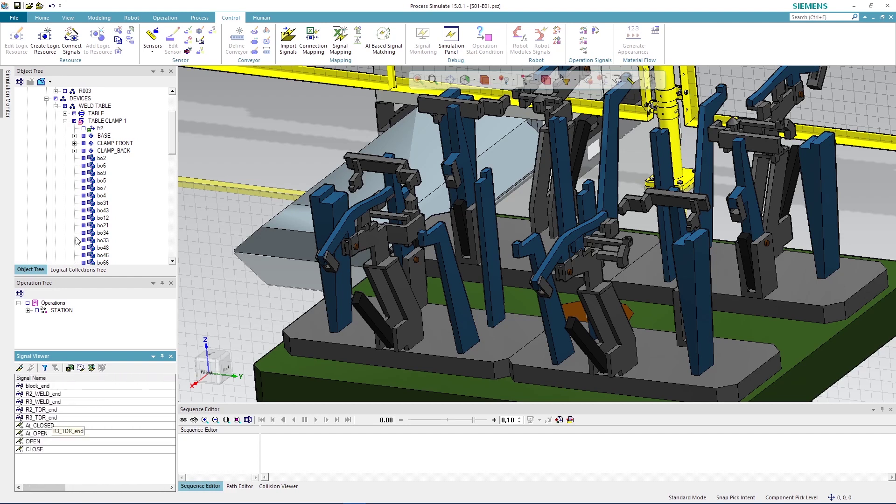
Save the study, enter Line Simulation Mode and play the LineOperation
{"action": "left_click", "coordinate": [17, 6]}
{"action": "left_click", "coordinate": [47, 22]}
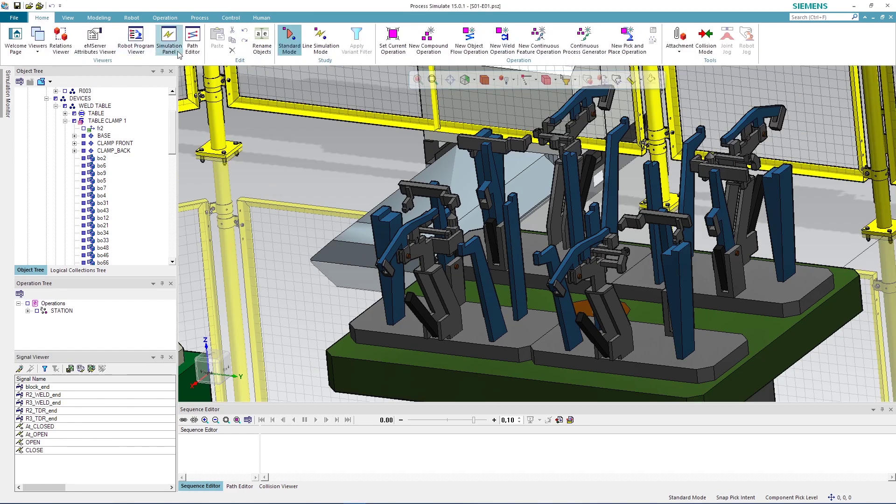
{"action": "left_click", "coordinate": [320, 49]}
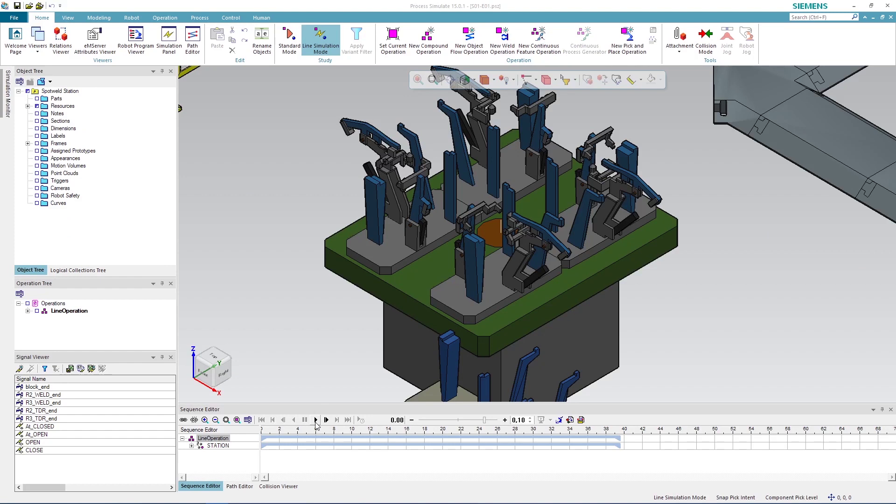
{"action": "left_click", "coordinate": [316, 420]}
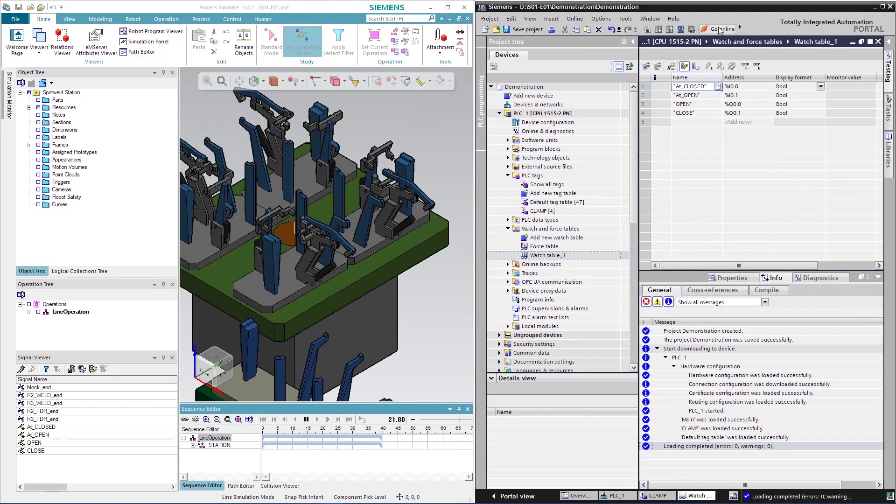
Go online to PLC_1, monitor all watch table tags and modify OPEN to 1
{"action": "left_click", "coordinate": [719, 28]}
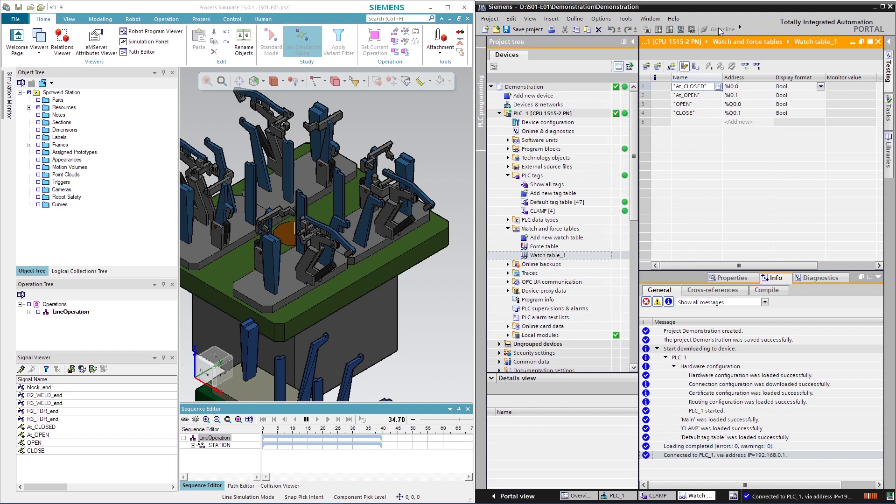
{"action": "left_click", "coordinate": [744, 66]}
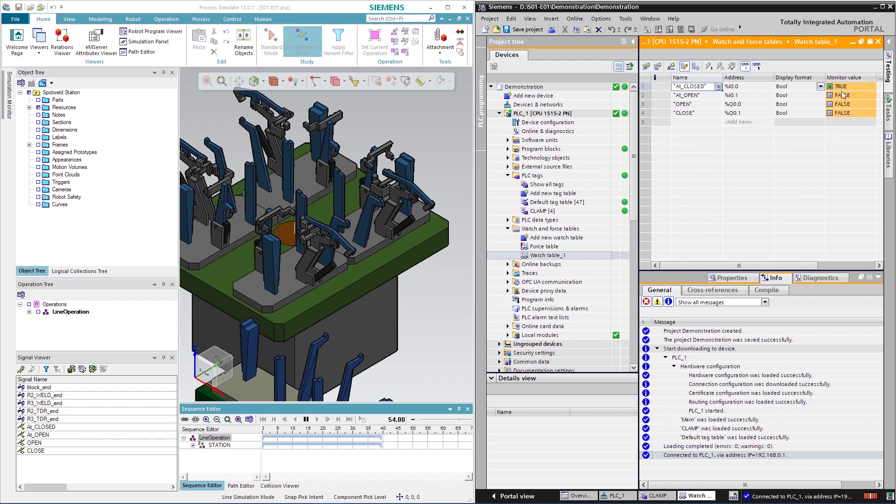
{"action": "left_click_drag", "start_coordinate": [739, 265], "coordinate": [751, 270]}
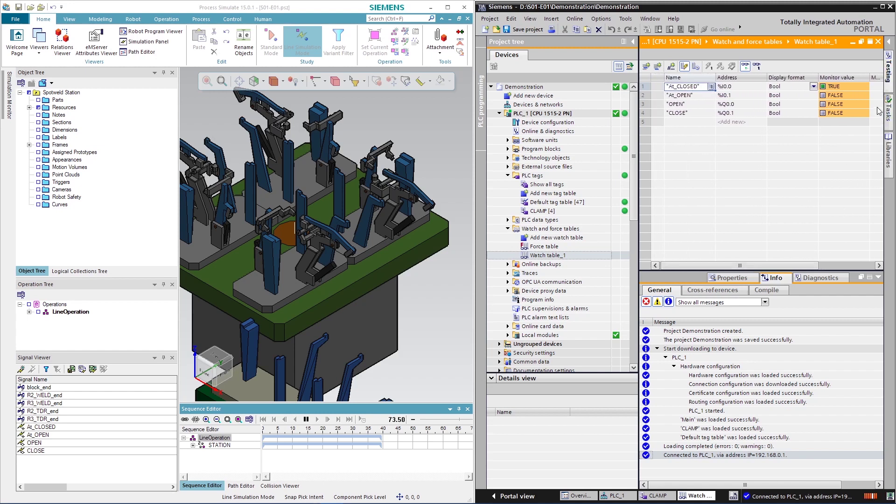
{"action": "right_click", "coordinate": [876, 108]}
{"action": "mouse_move", "coordinate": [815, 111]}
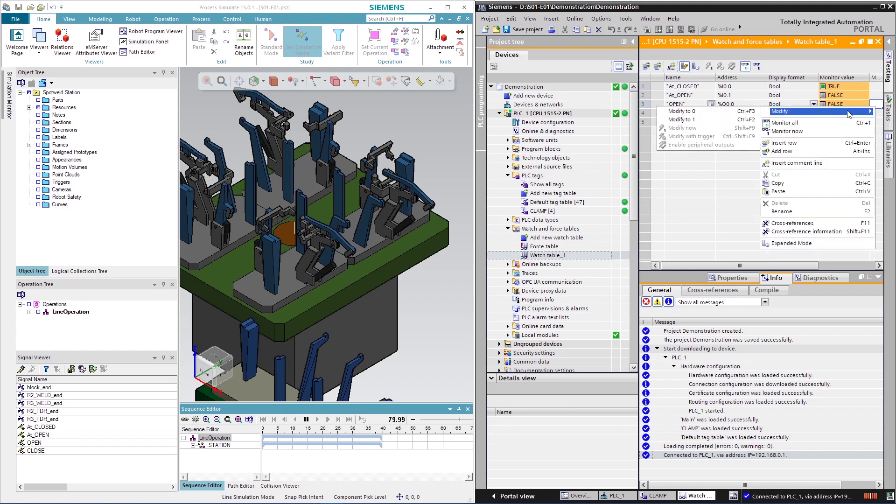
{"action": "left_click", "coordinate": [713, 124]}
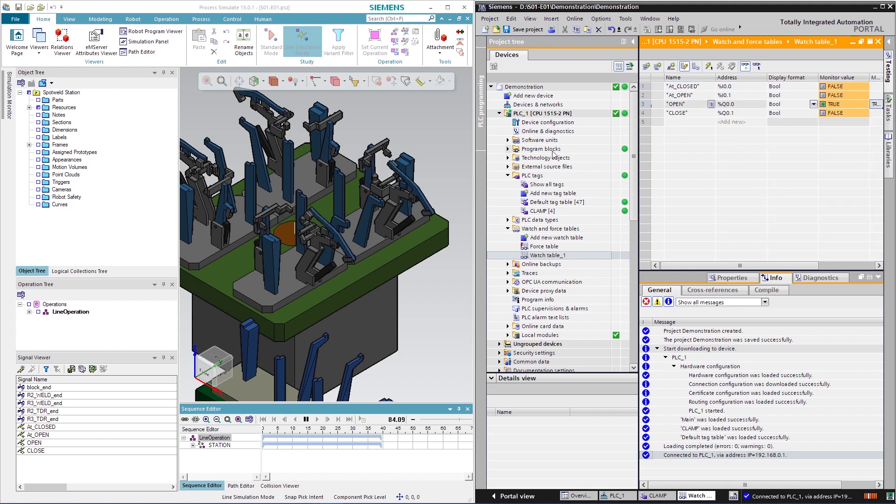